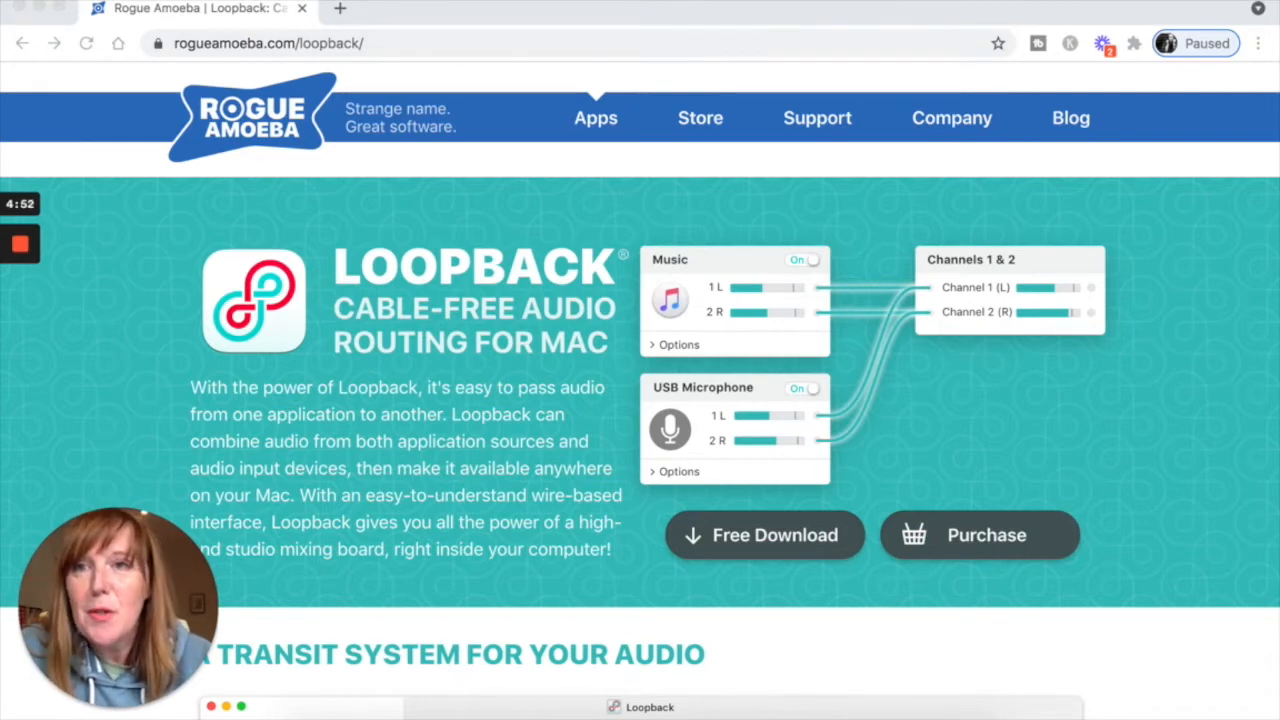
Switch to Loopback and create a new virtual device named Loopback Tutorial
left_click(380, 44)
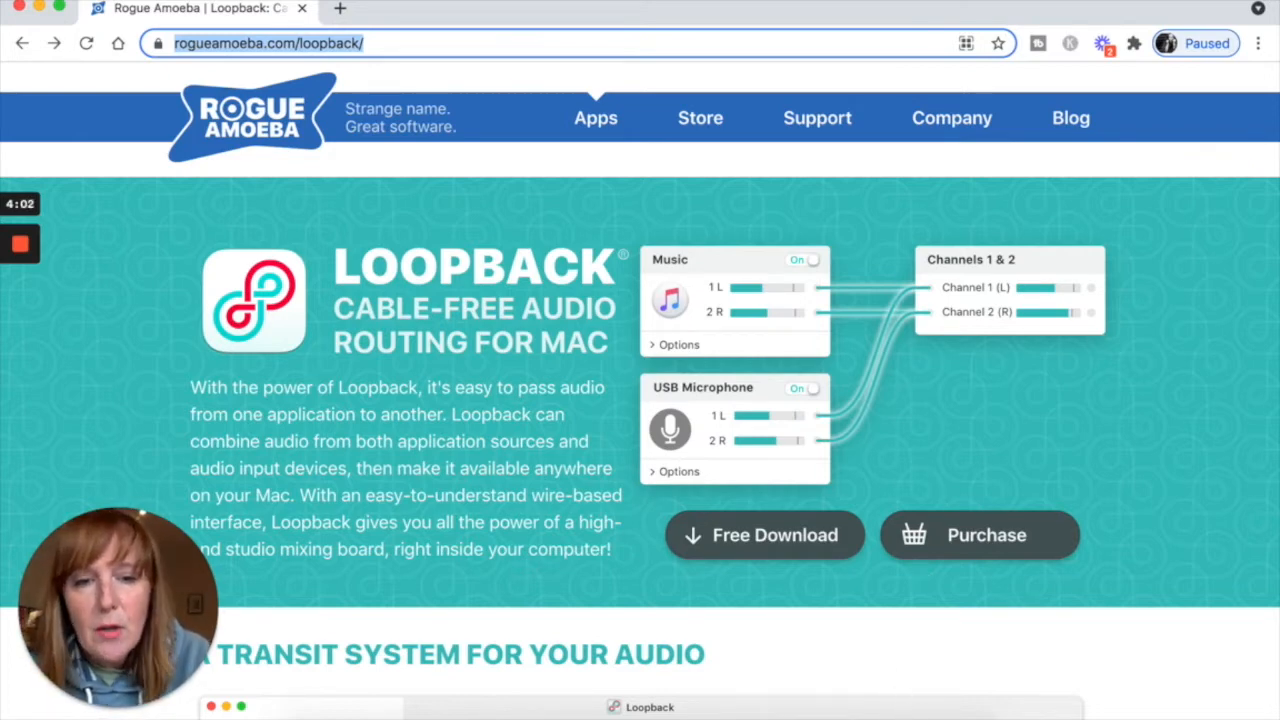
left_click(854, 712)
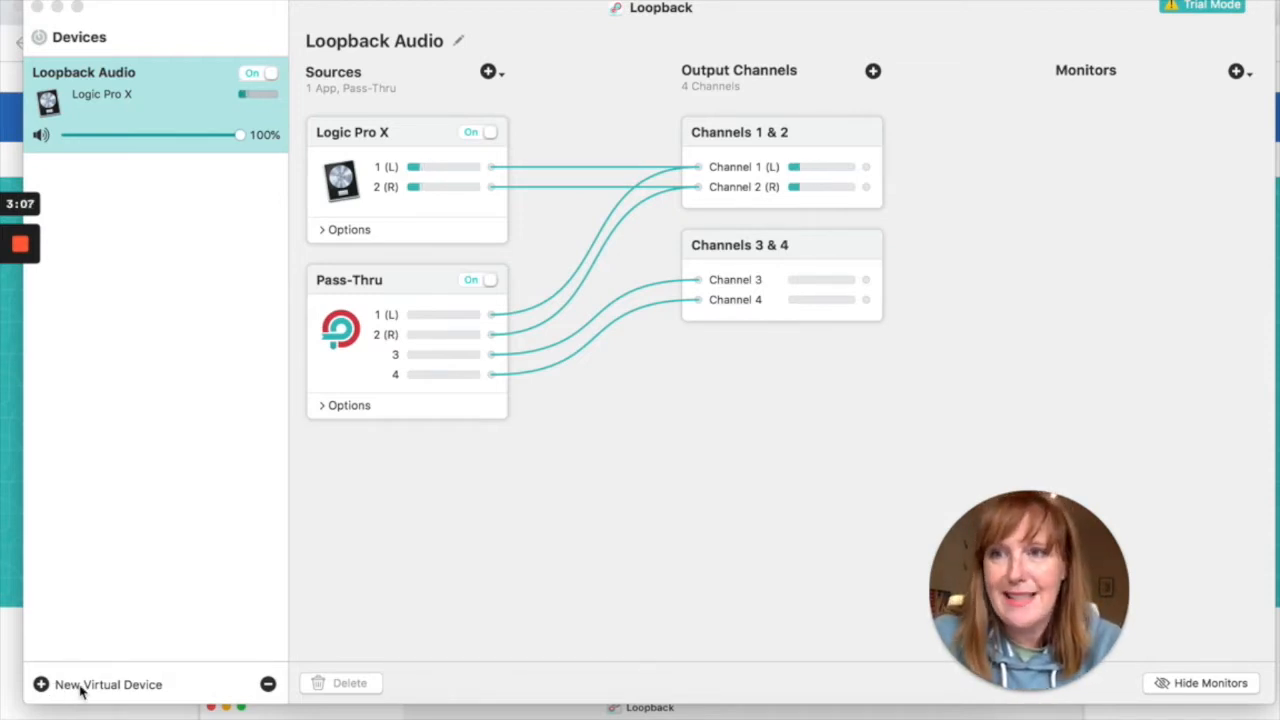
left_click(82, 686)
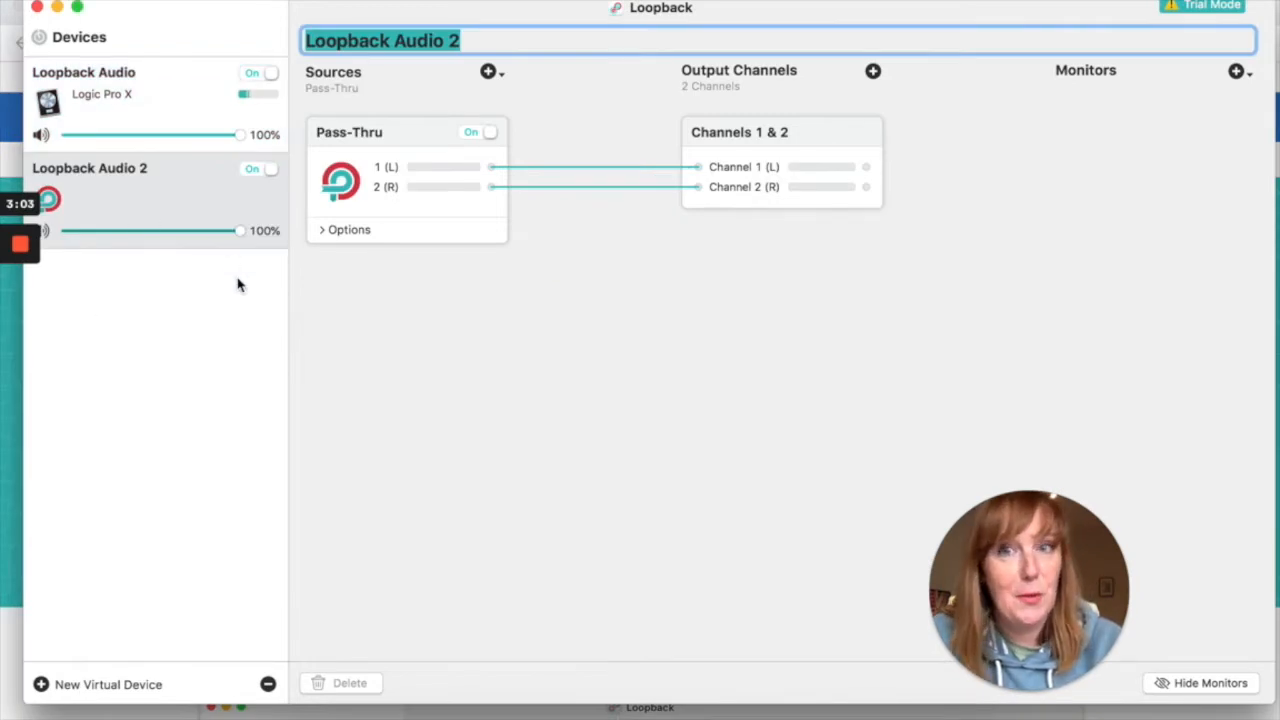
left_click(466, 40)
left_click_drag(466, 40, 396, 40)
type("Tutorial")
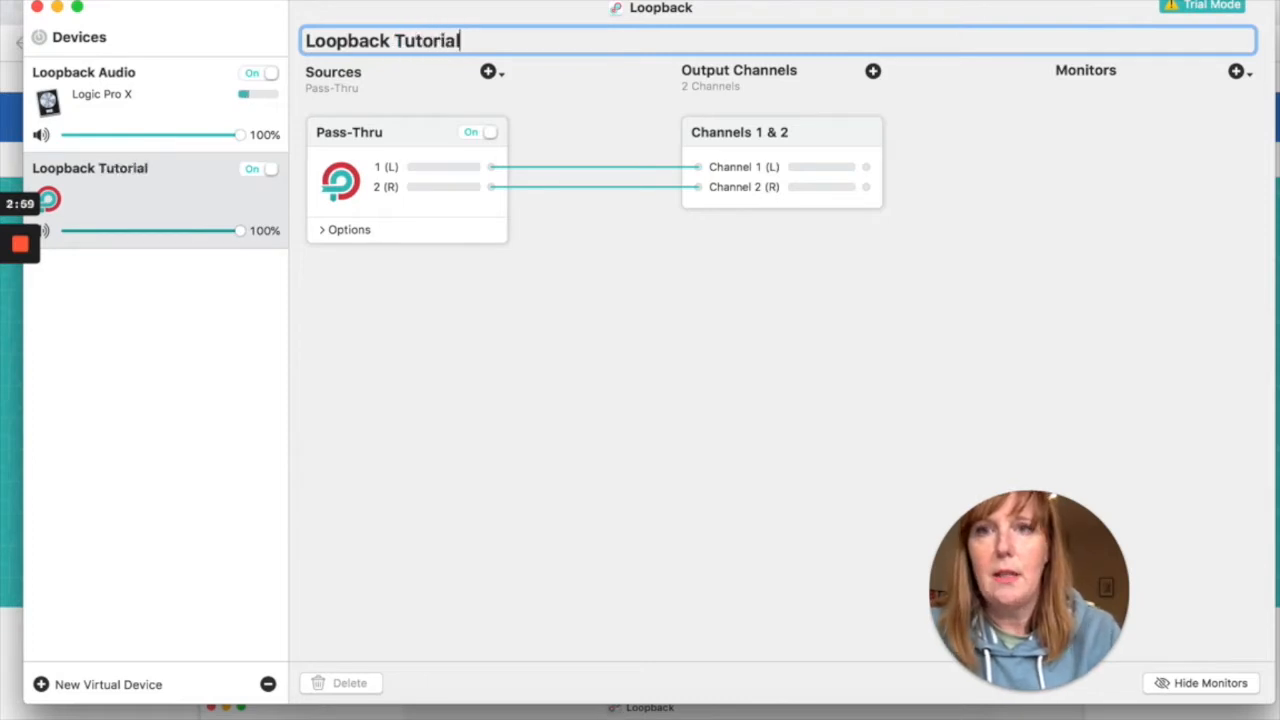
key("Return")
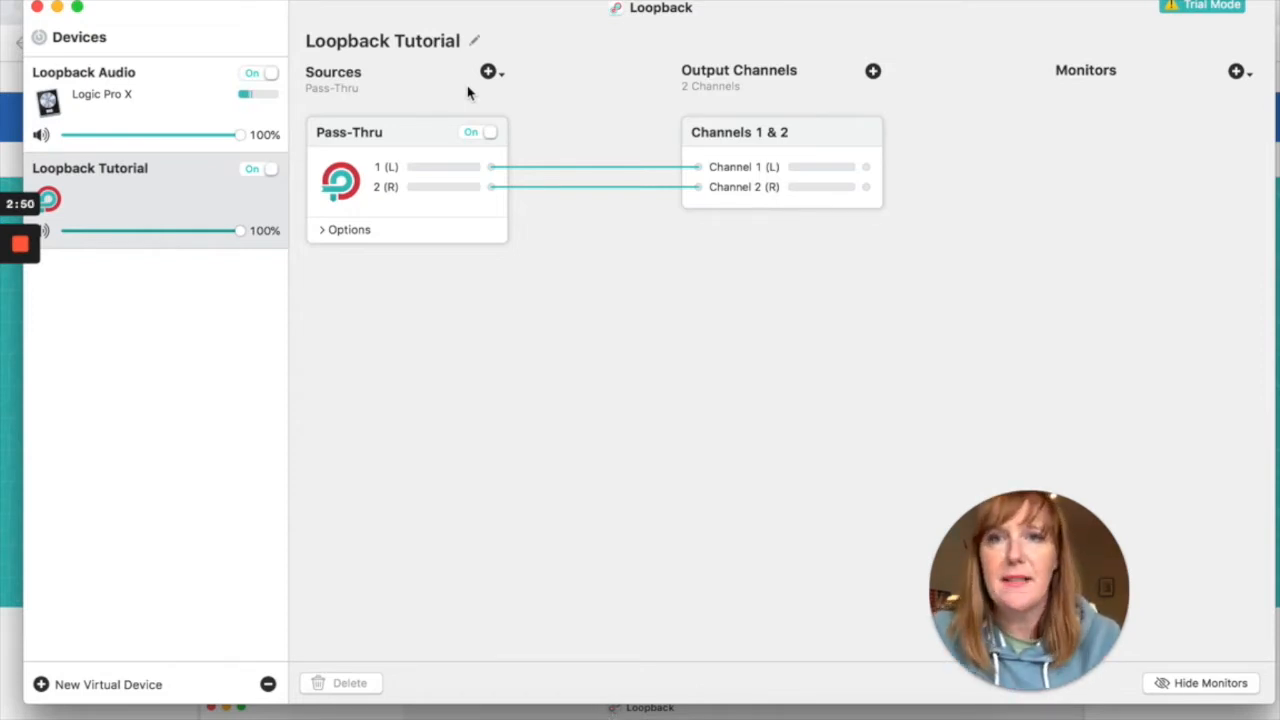
Add the Loopback Audio virtual device as a source of the Loopback Tutorial device
left_click(488, 71)
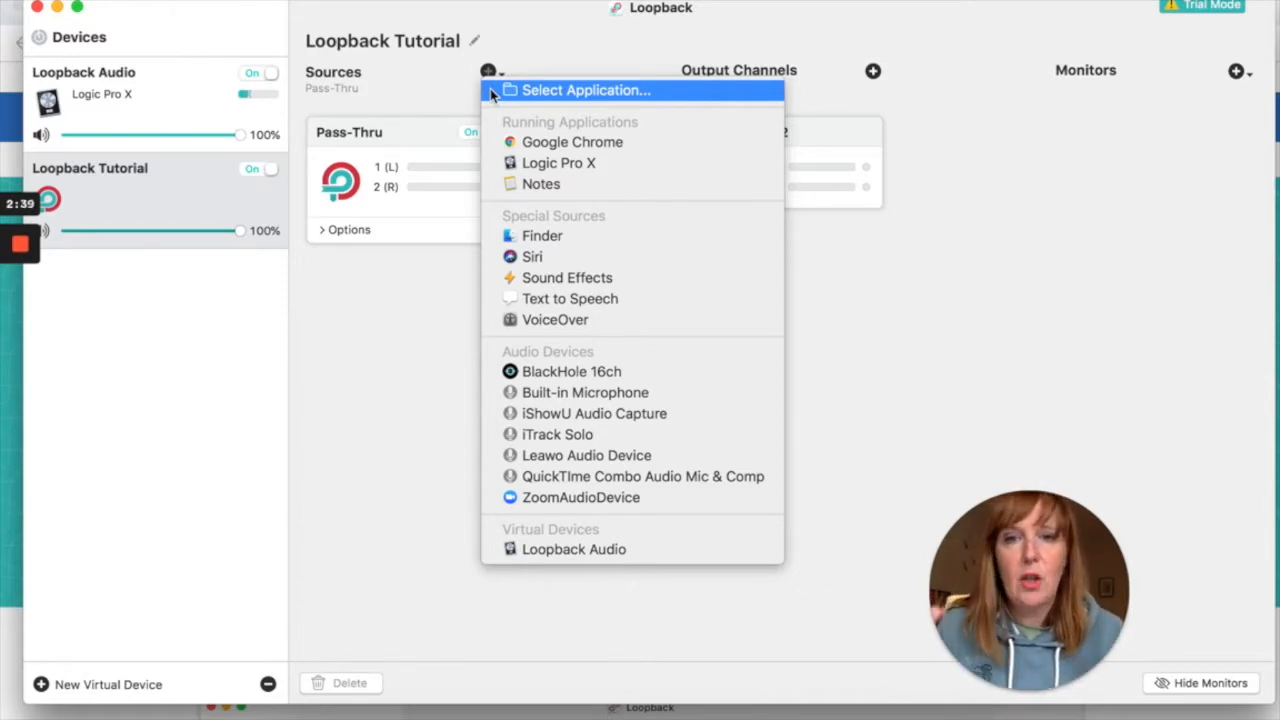
left_click(557, 549)
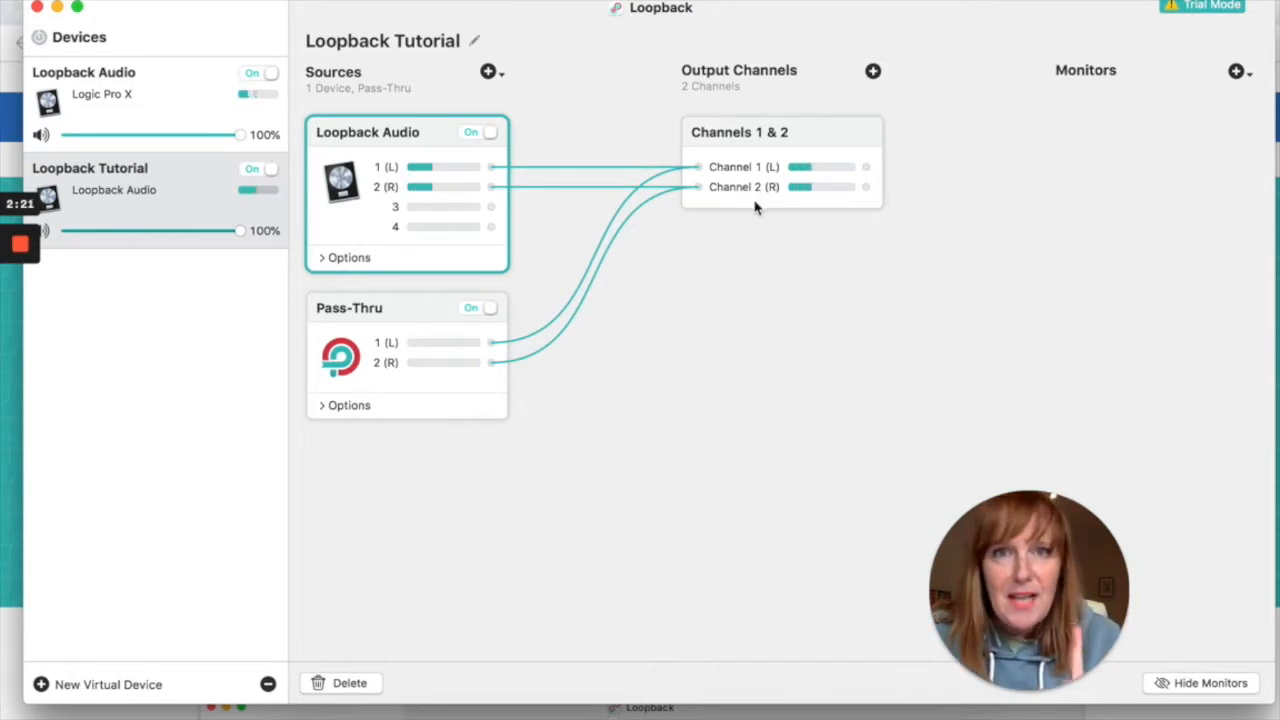
Switch to Logic Pro X and examine the audio effects on the Audio 1 channel strip
left_click(613, 718)
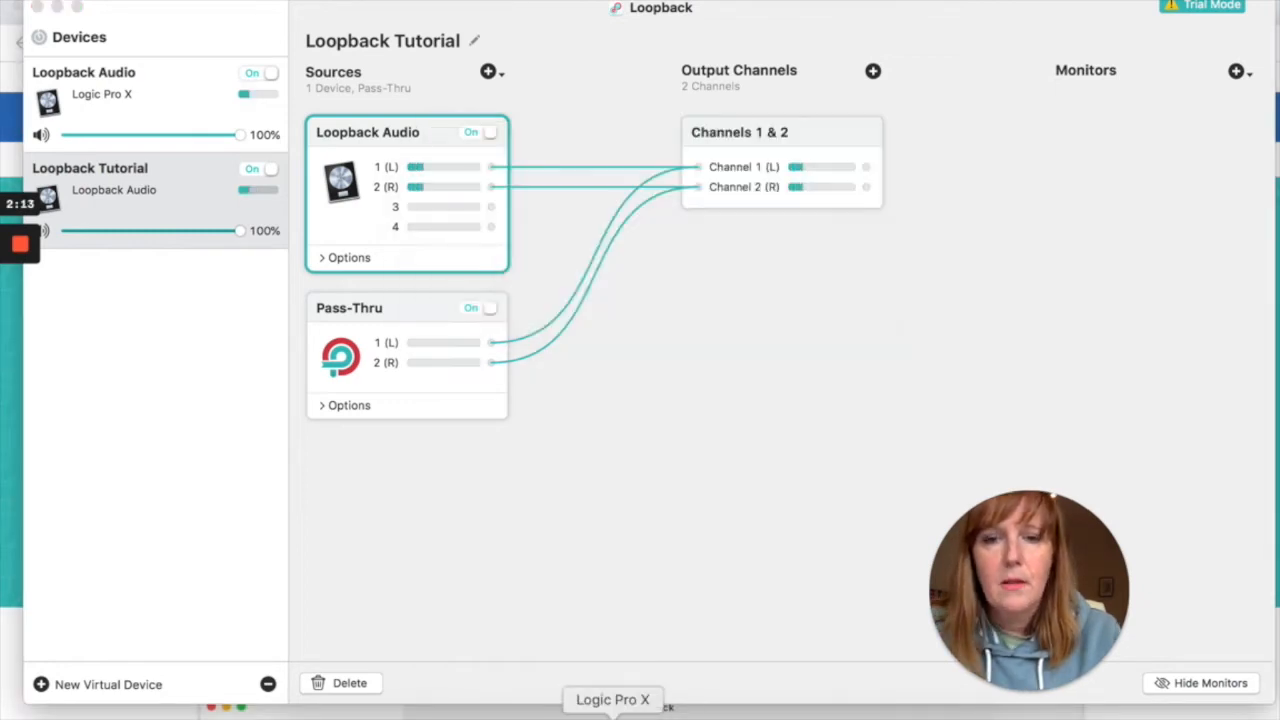
left_click(622, 716)
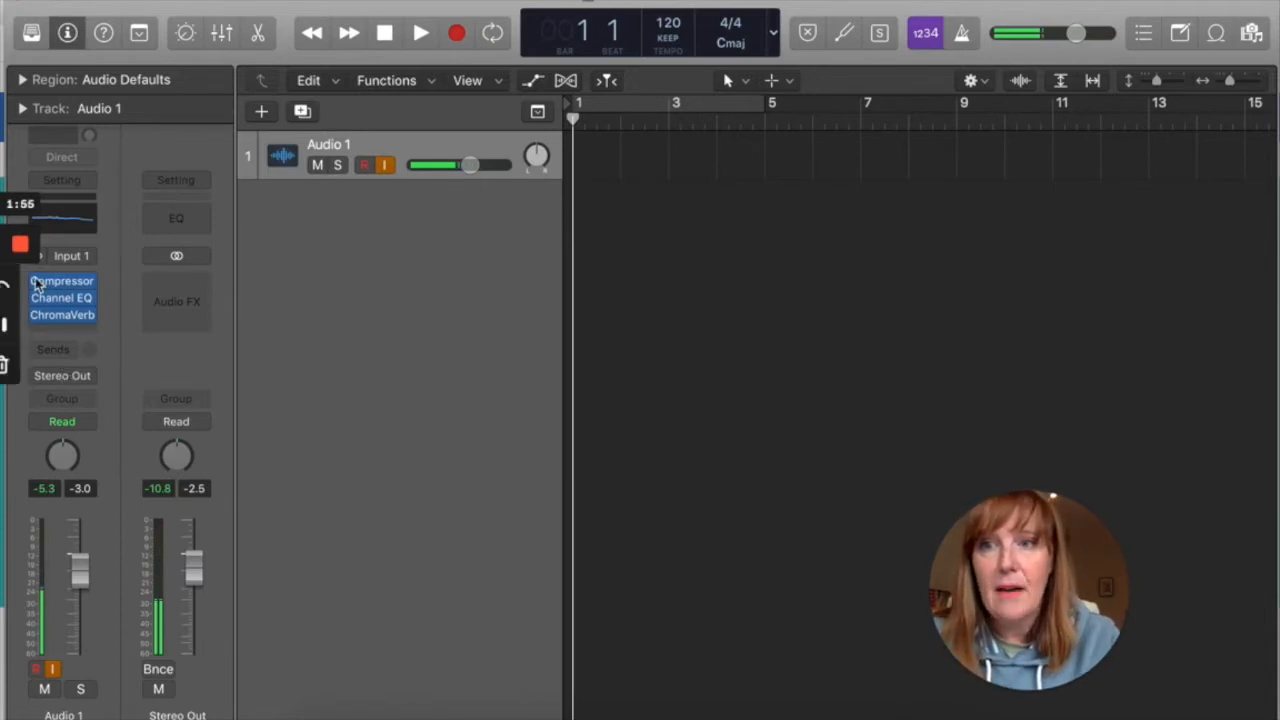
mouse_move(41, 322)
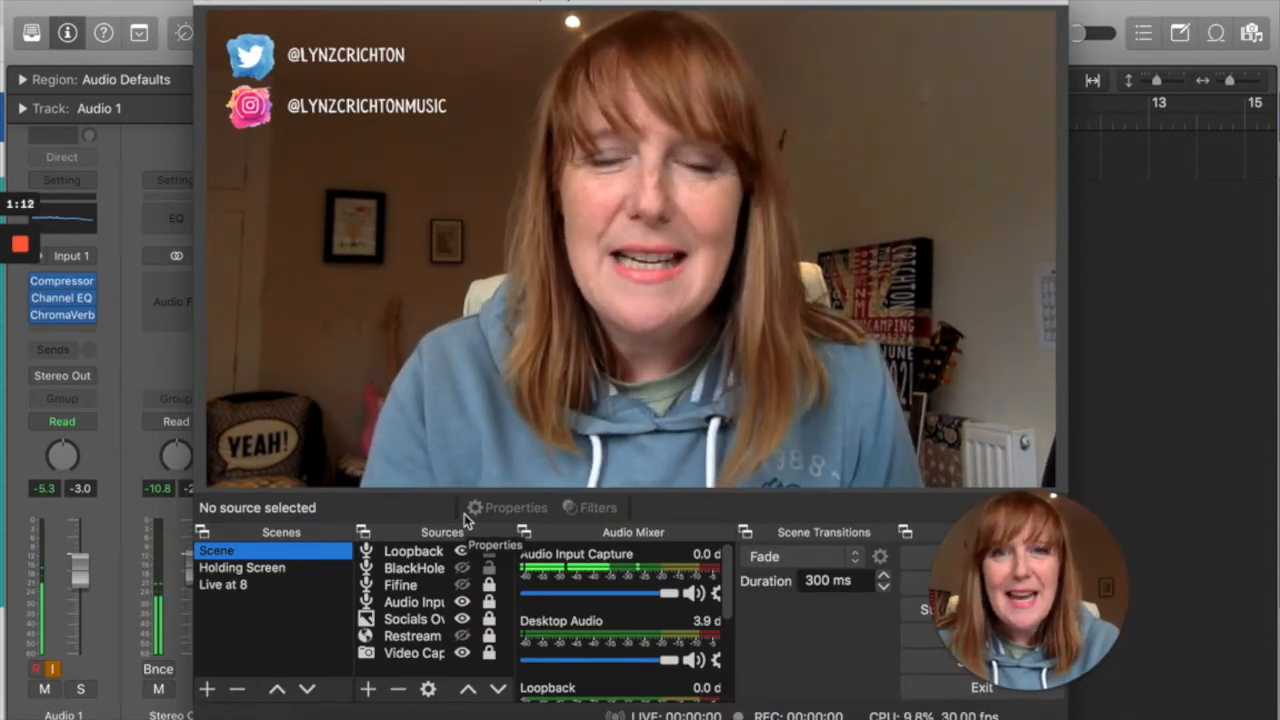
In OBS, inspect the scene's Video Capture Device, Socials Overlay and Audio Input Capture sources
left_click(395, 653)
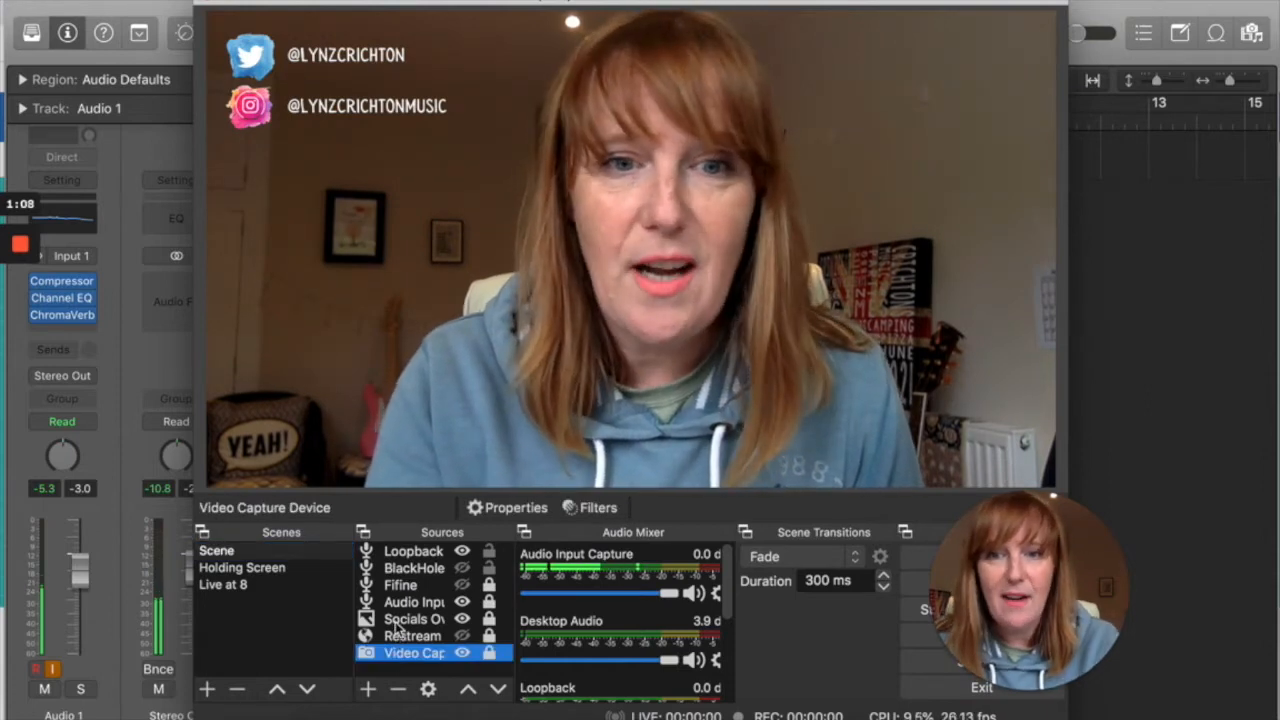
left_click(398, 625)
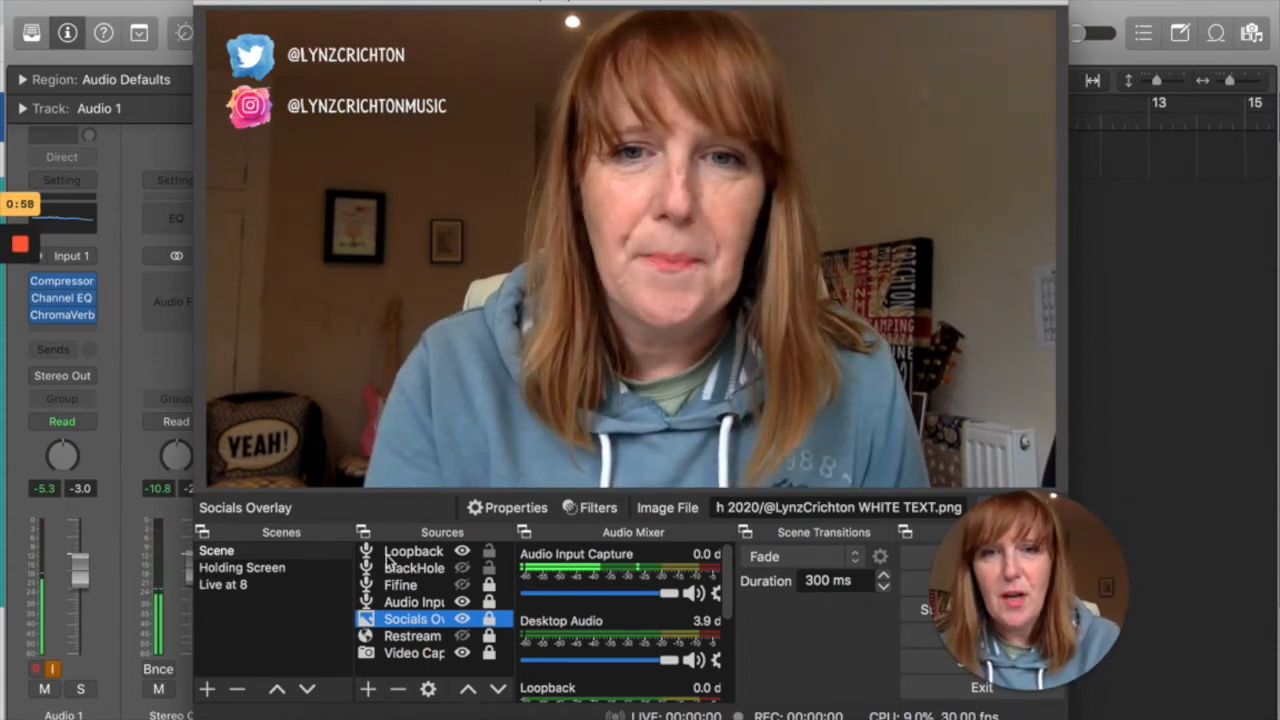
left_click(400, 603)
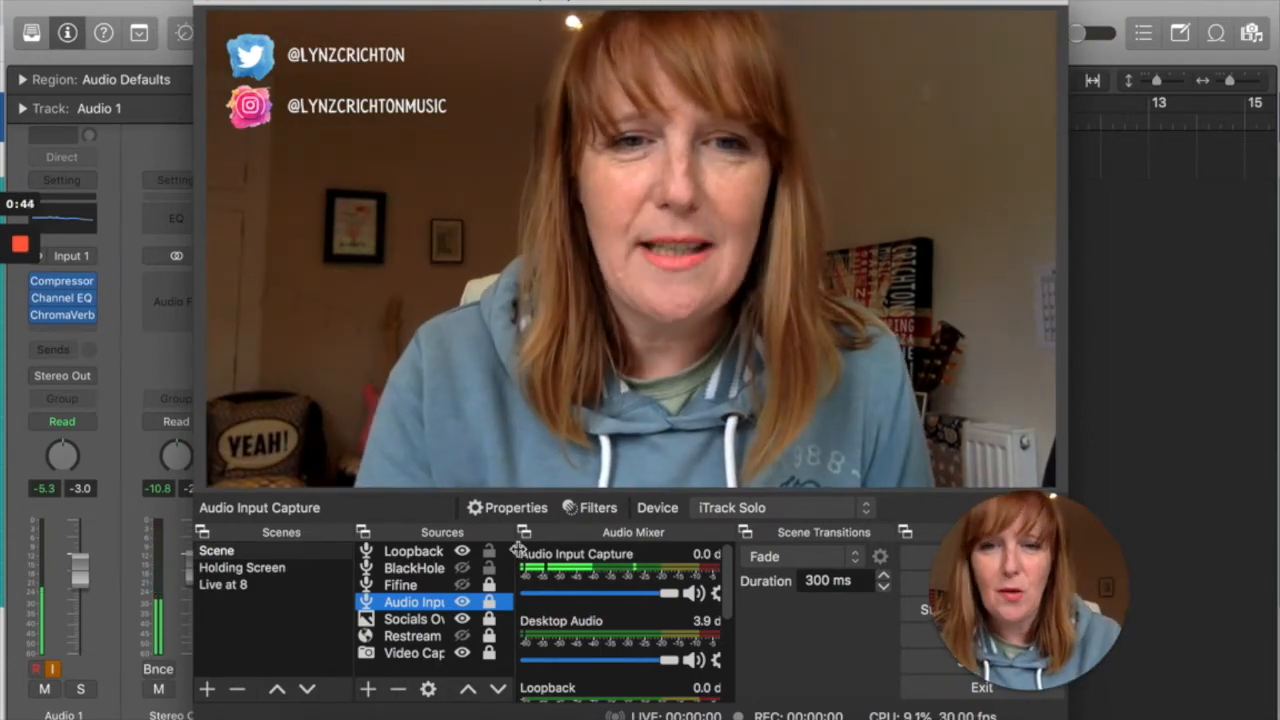
Remove the existing Loopback source from the scene and create a new visible Audio Input Capture source named Loopback
left_click(395, 551)
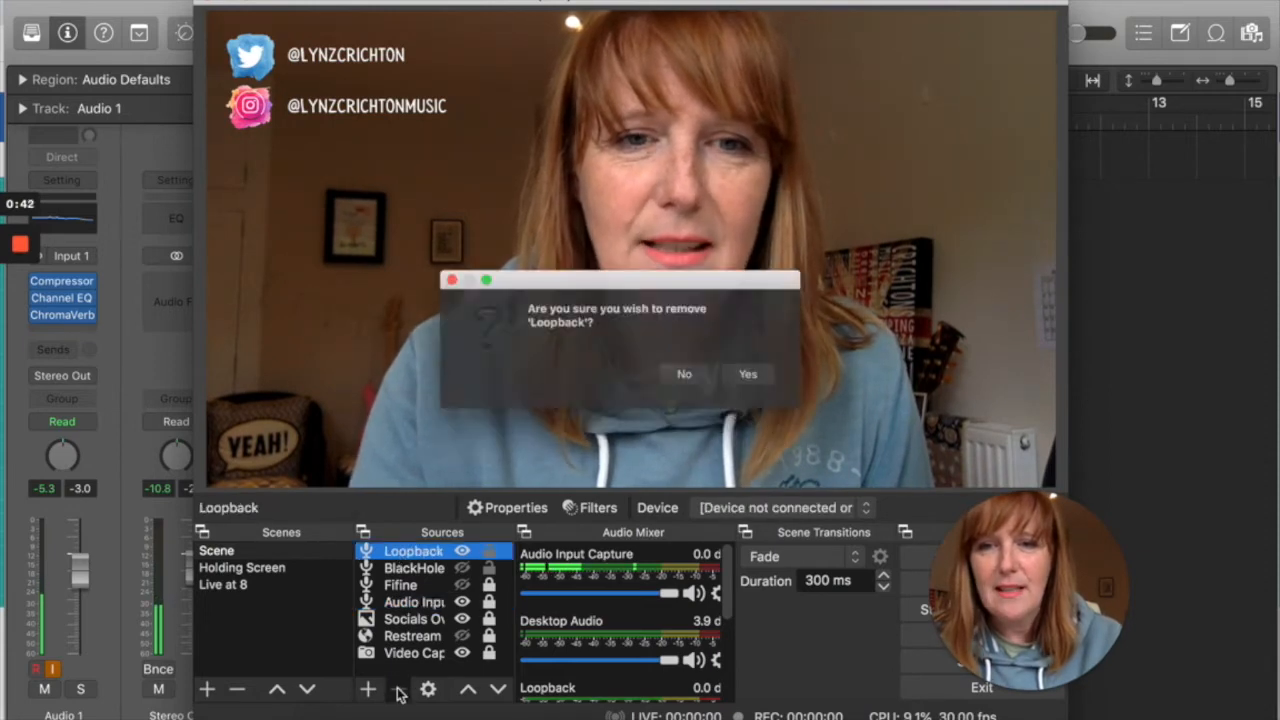
left_click(755, 382)
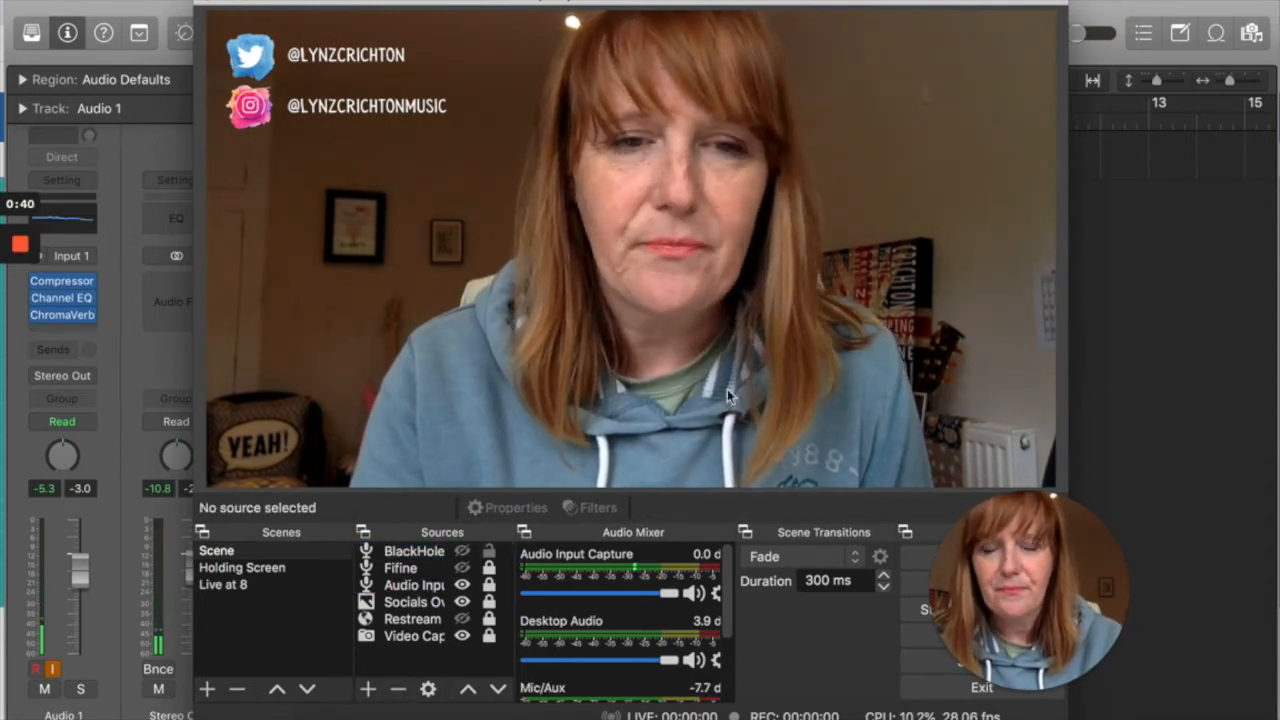
left_click(368, 690)
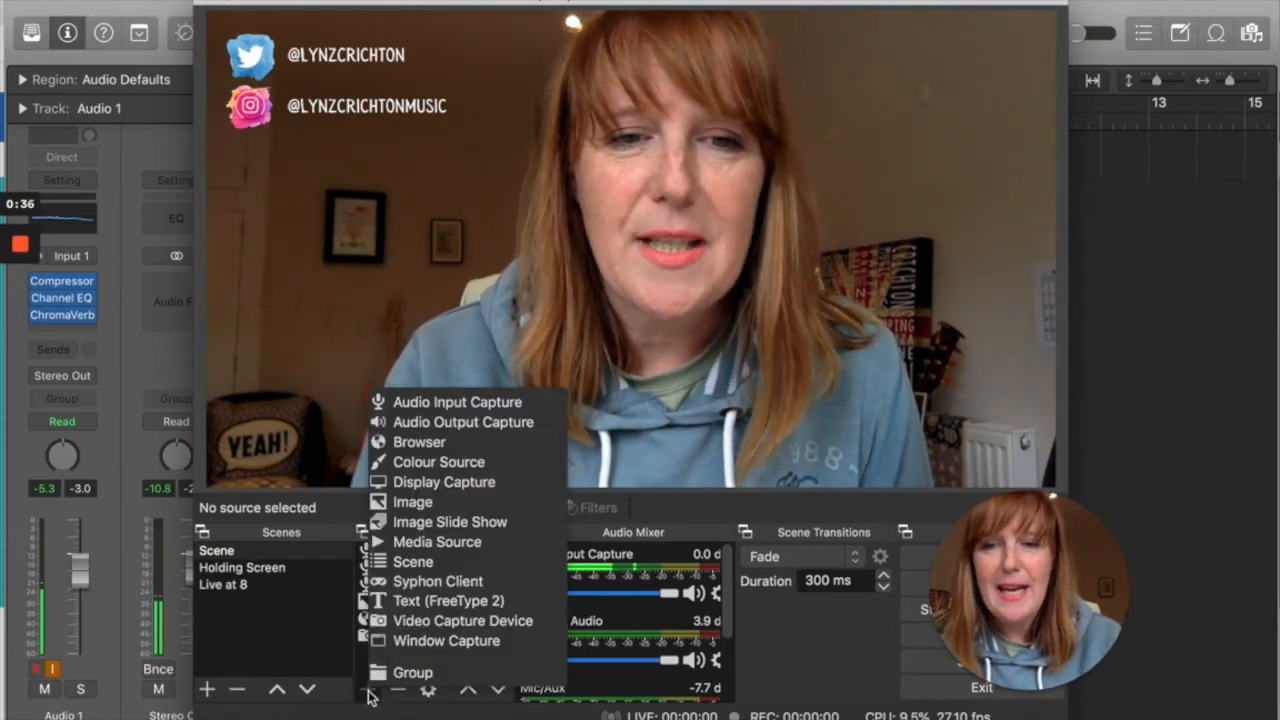
left_click(456, 401)
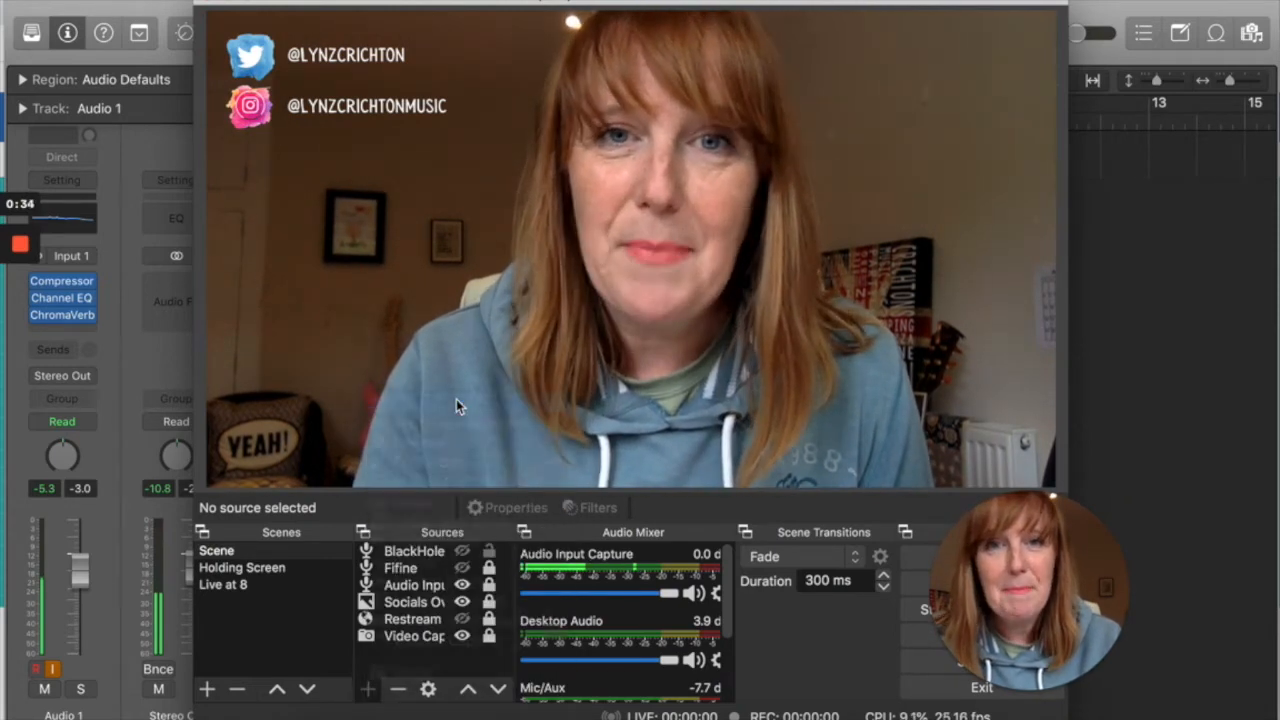
type("Loopback")
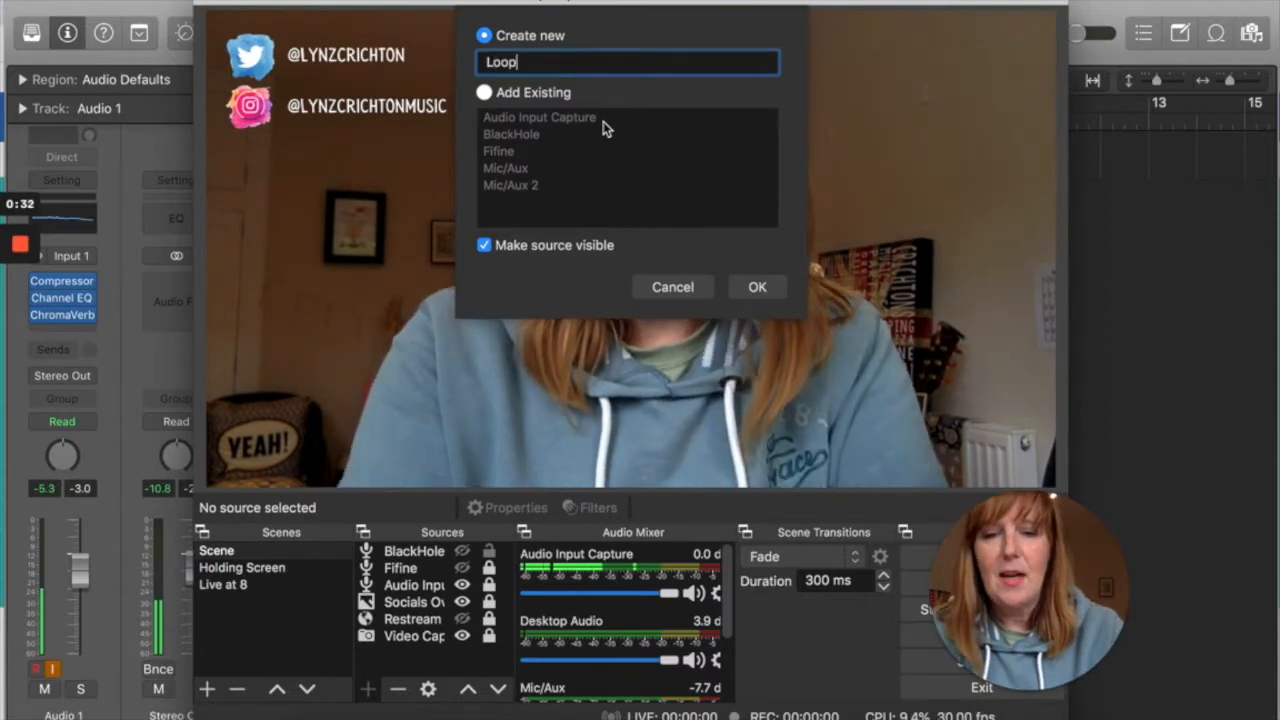
left_click(757, 287)
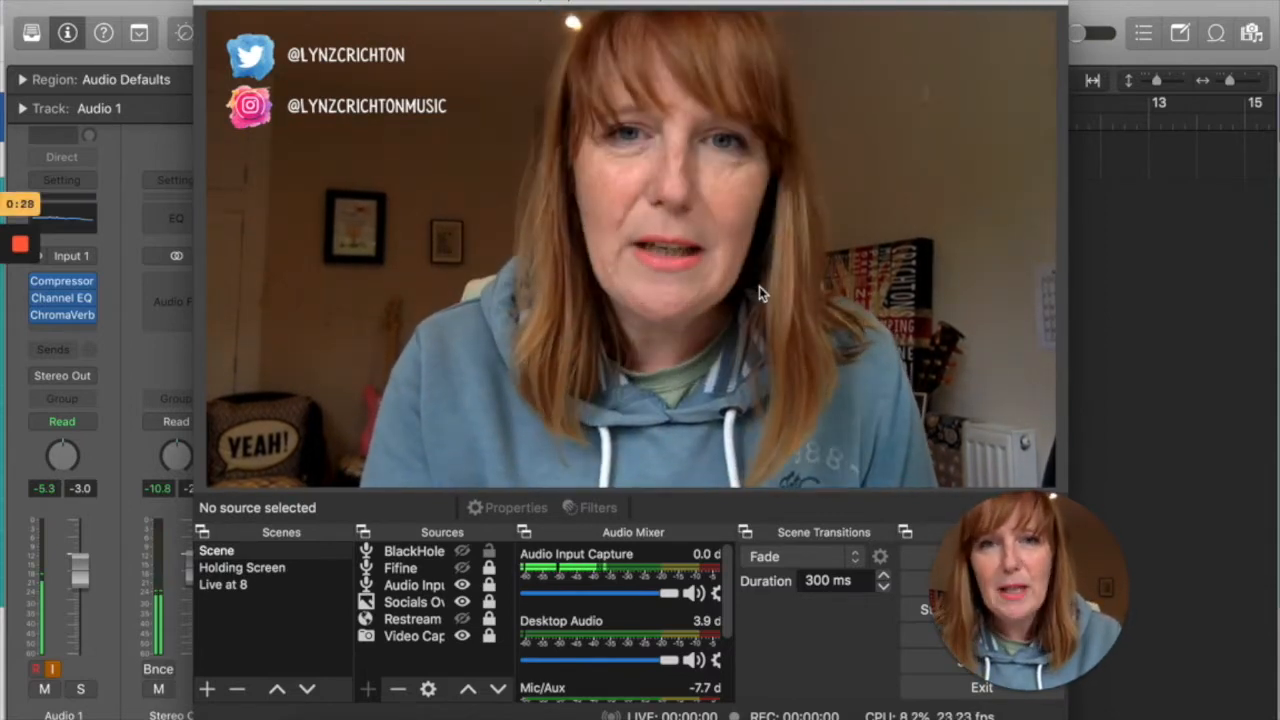
Set the new Loopback source's device to Loopback Tutorial and check its level in the audio mixer
left_click(569, 104)
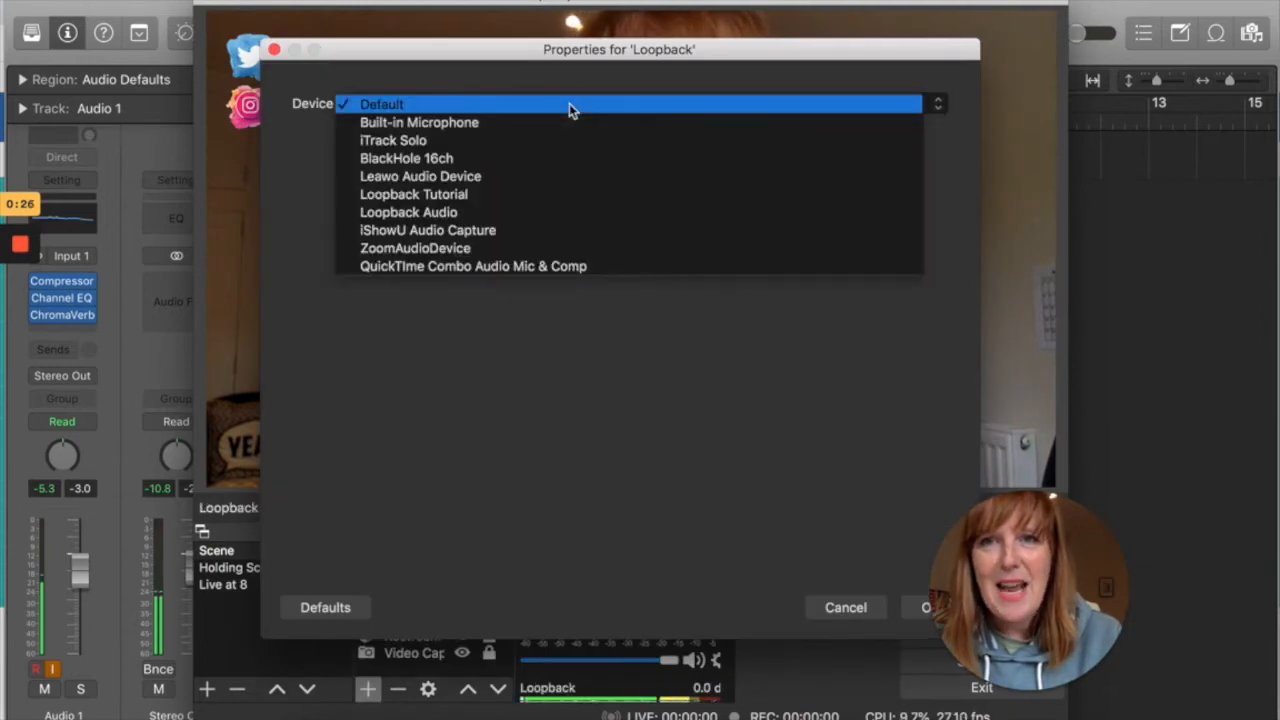
left_click(553, 194)
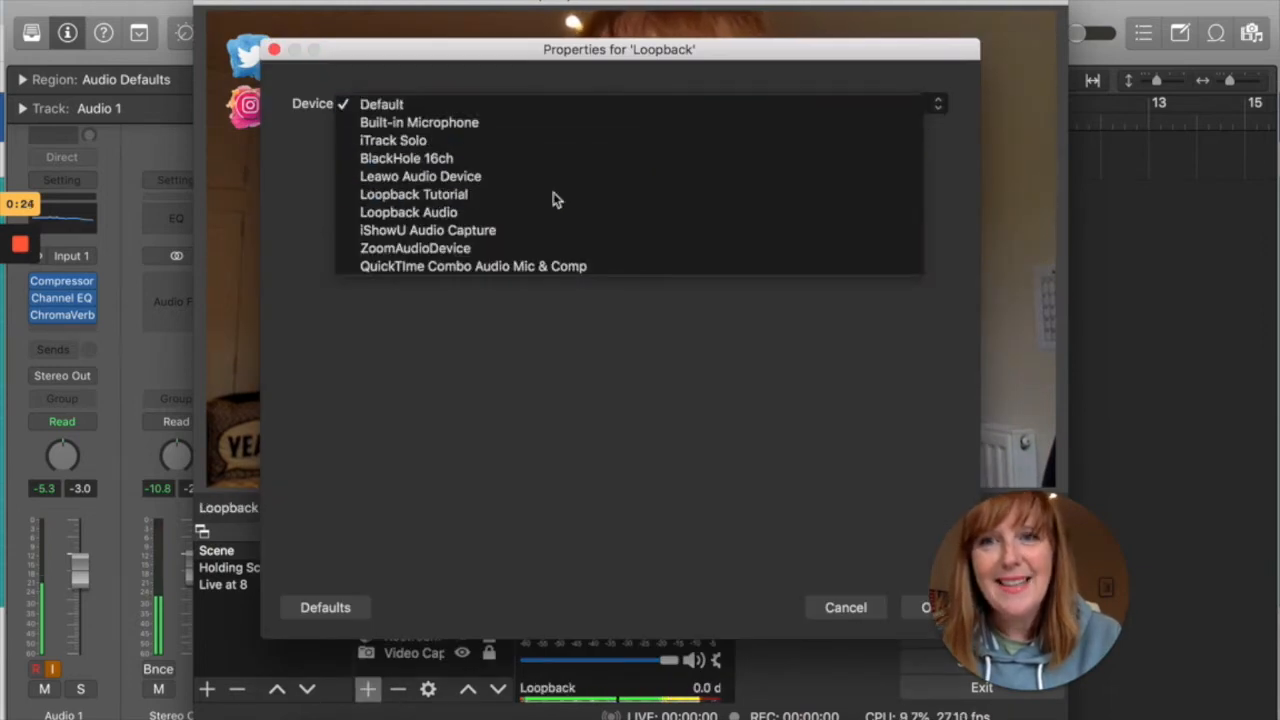
left_click(925, 612)
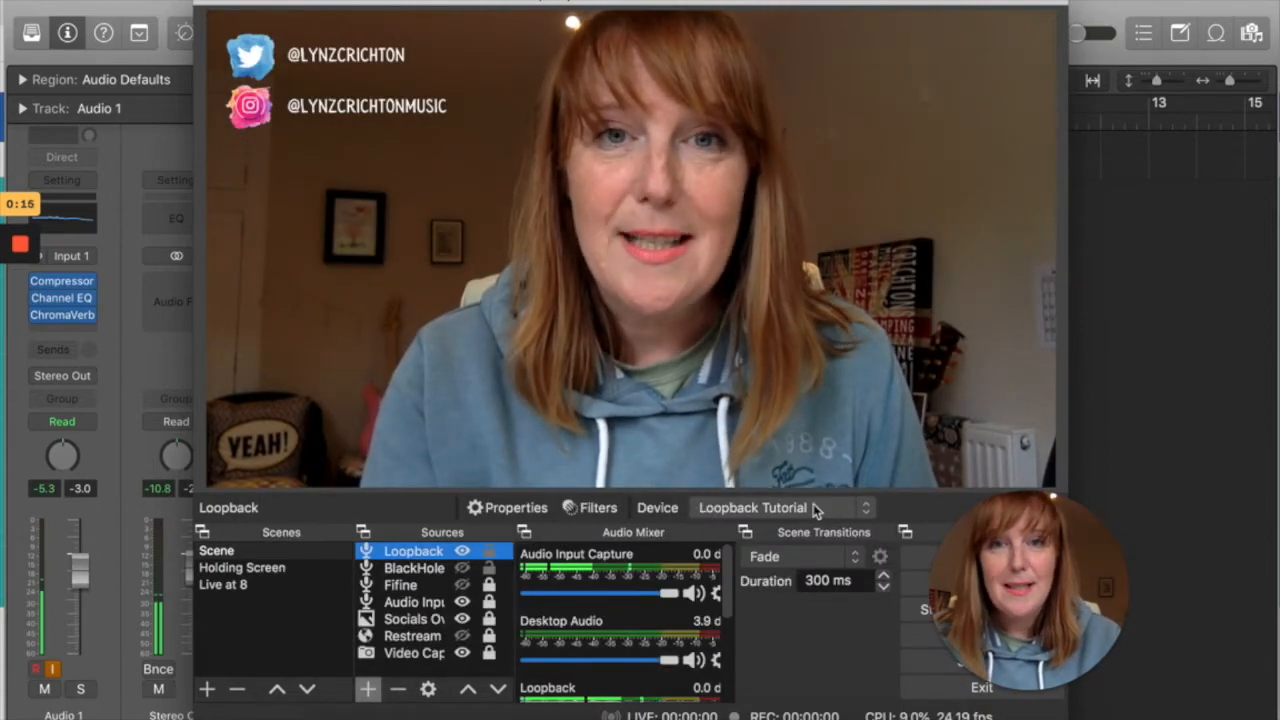
scroll(630, 652, "down", 2)
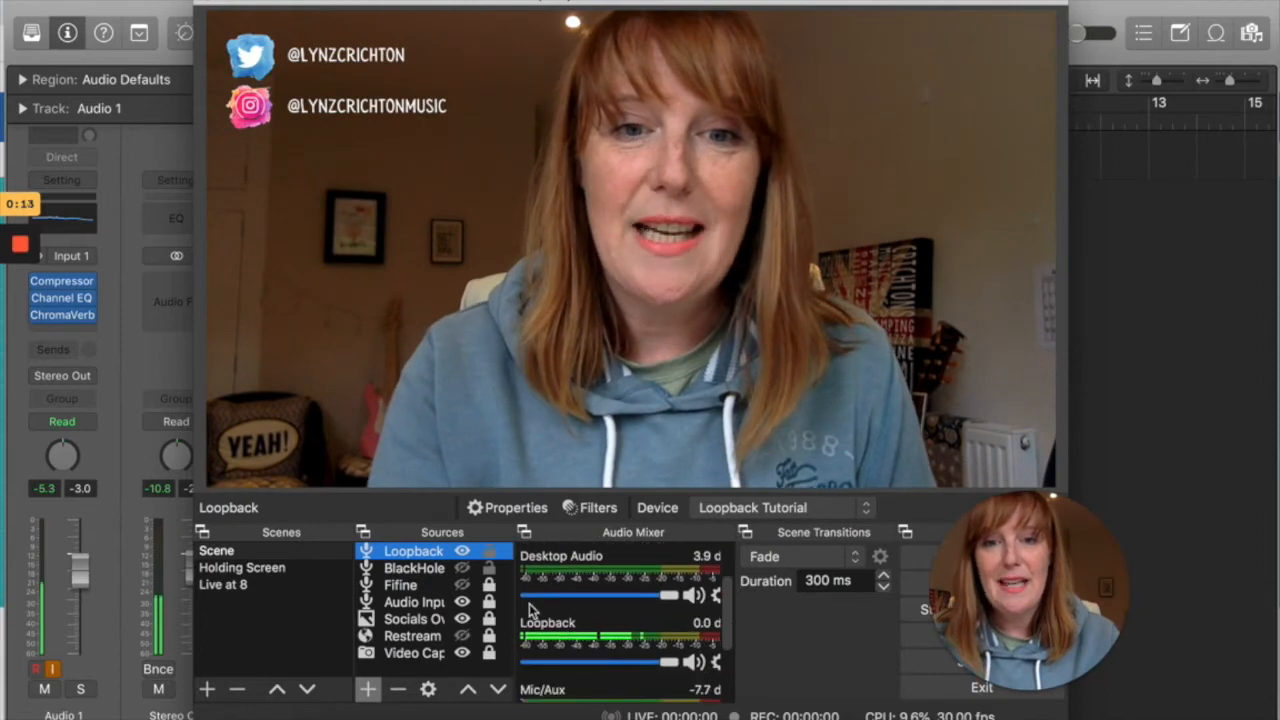
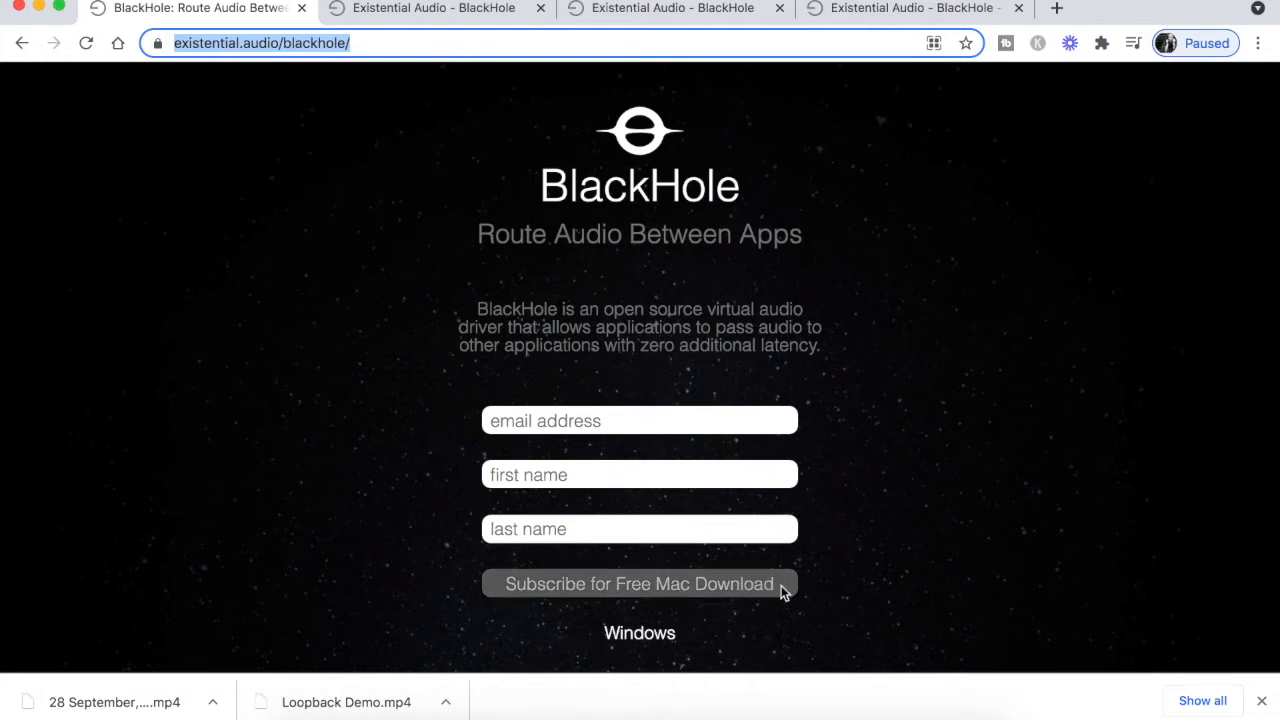
Open Audio MIDI Setup and examine the BlackHole Device's multi-output configuration and the options for creating a new device
left_click(424, 12)
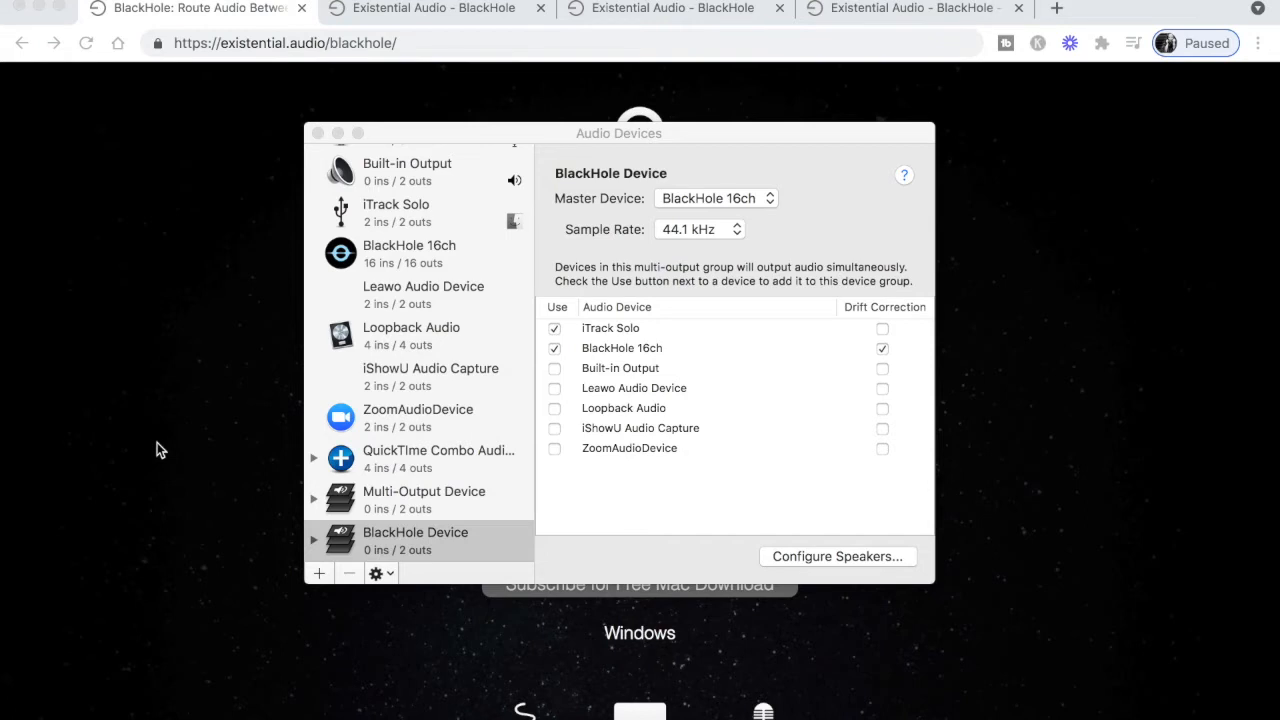
left_click(567, 137)
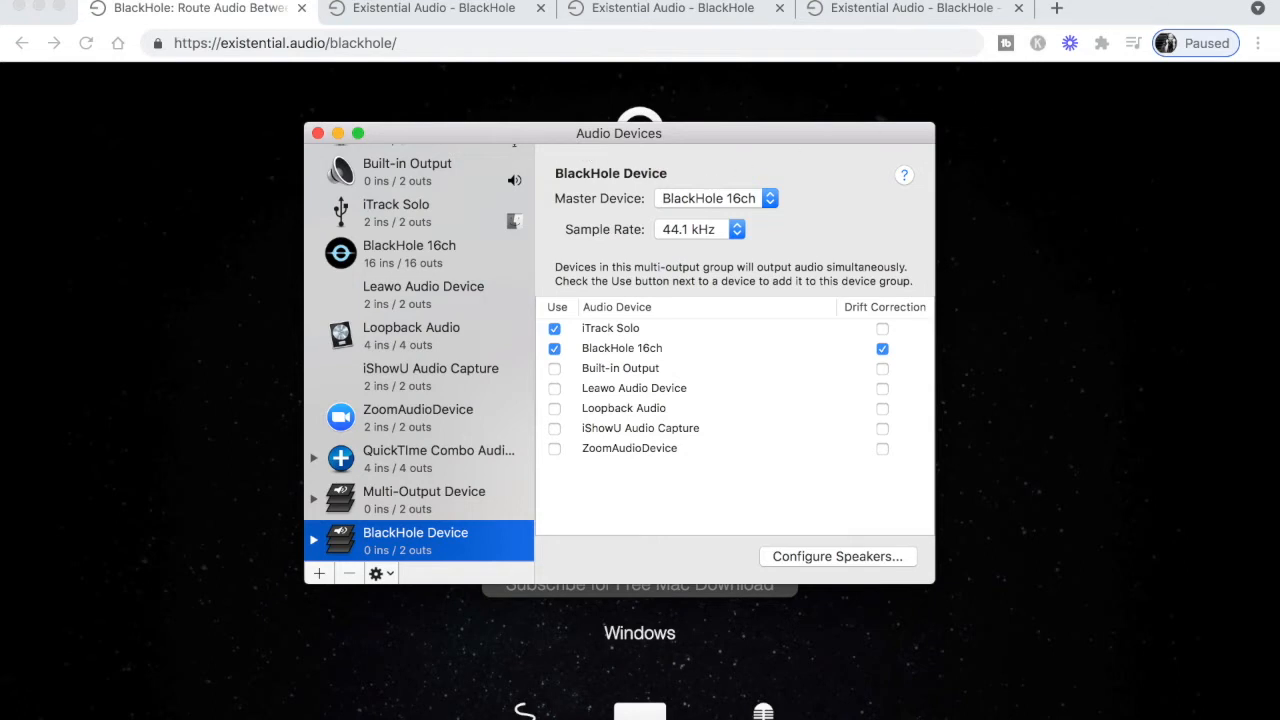
key("super+space")
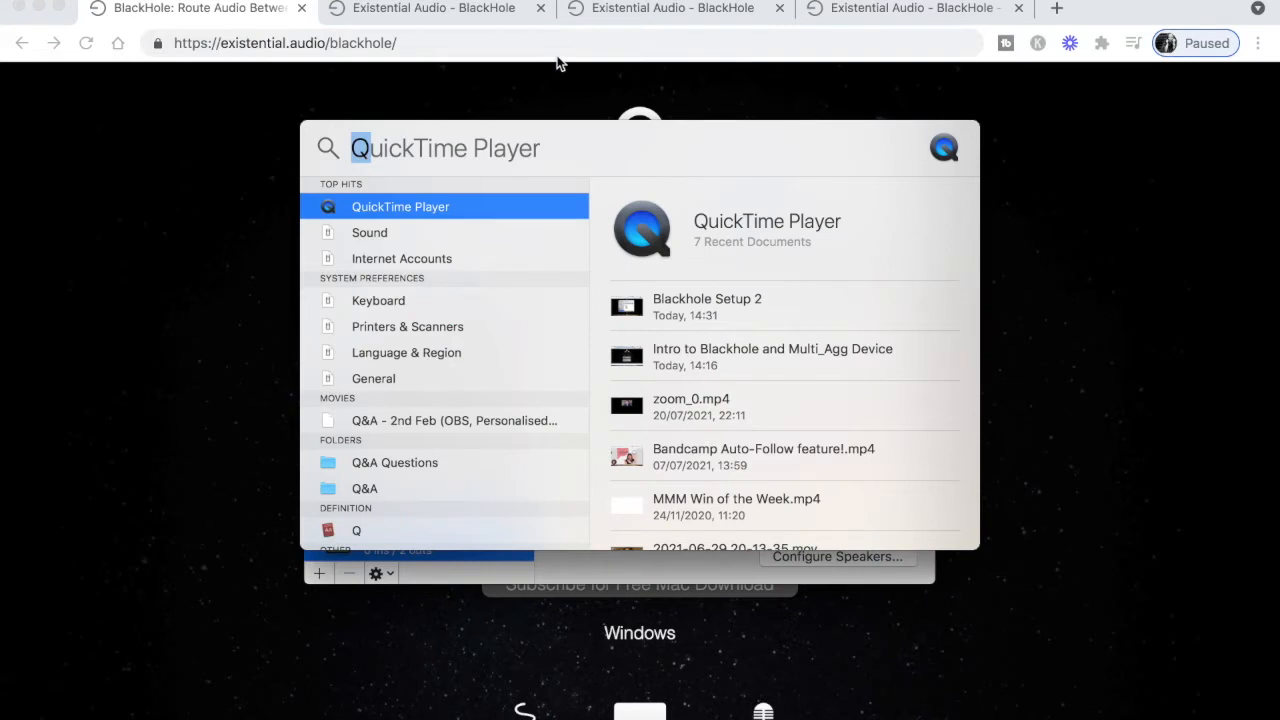
type("Aud")
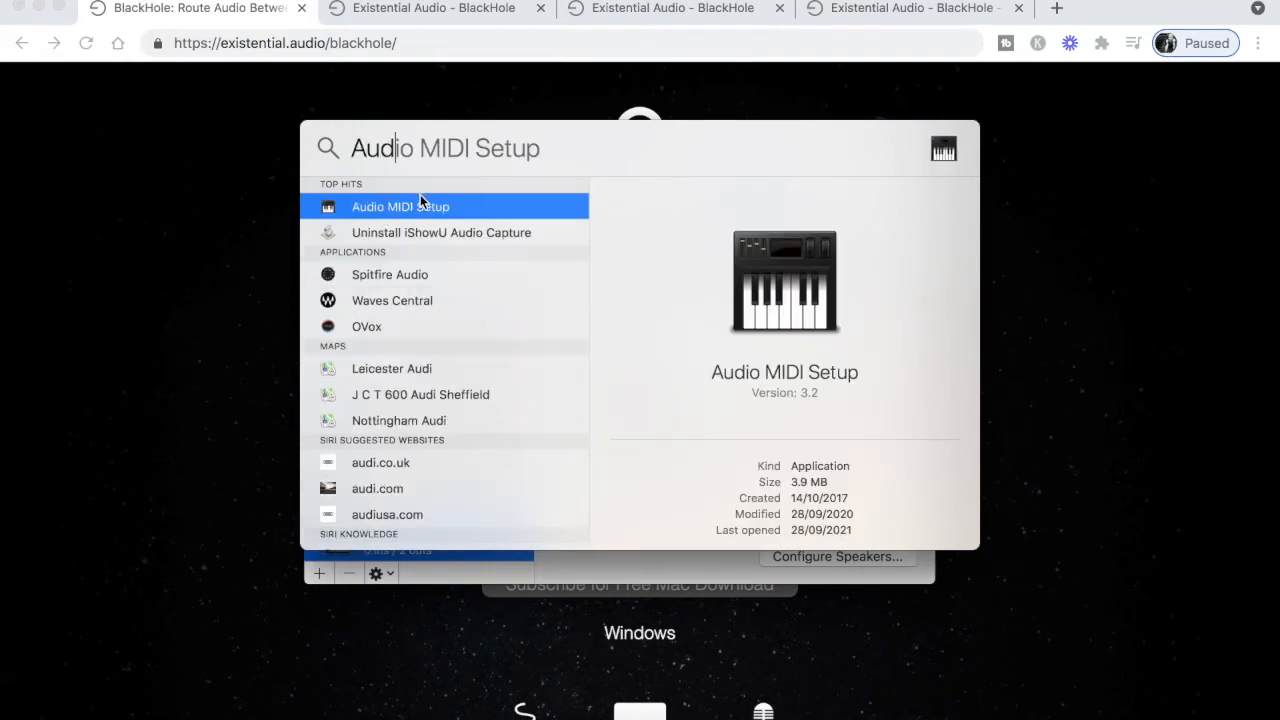
key("Return")
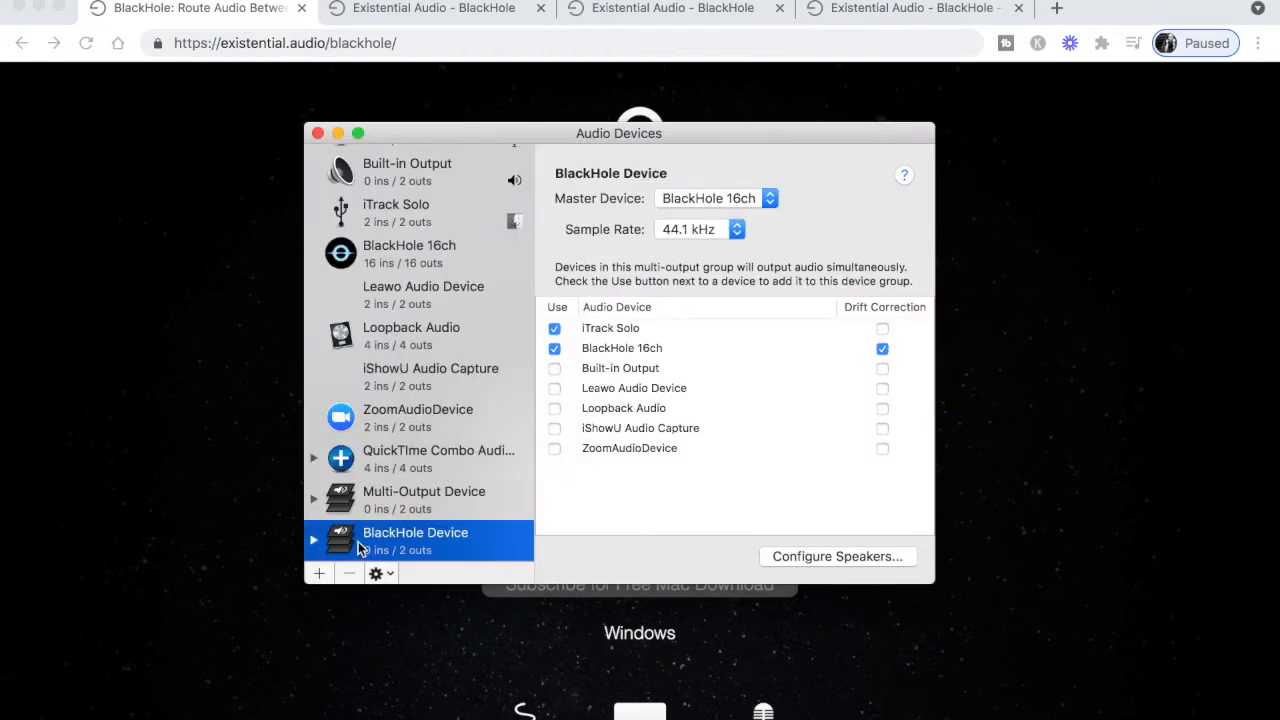
left_click(319, 574)
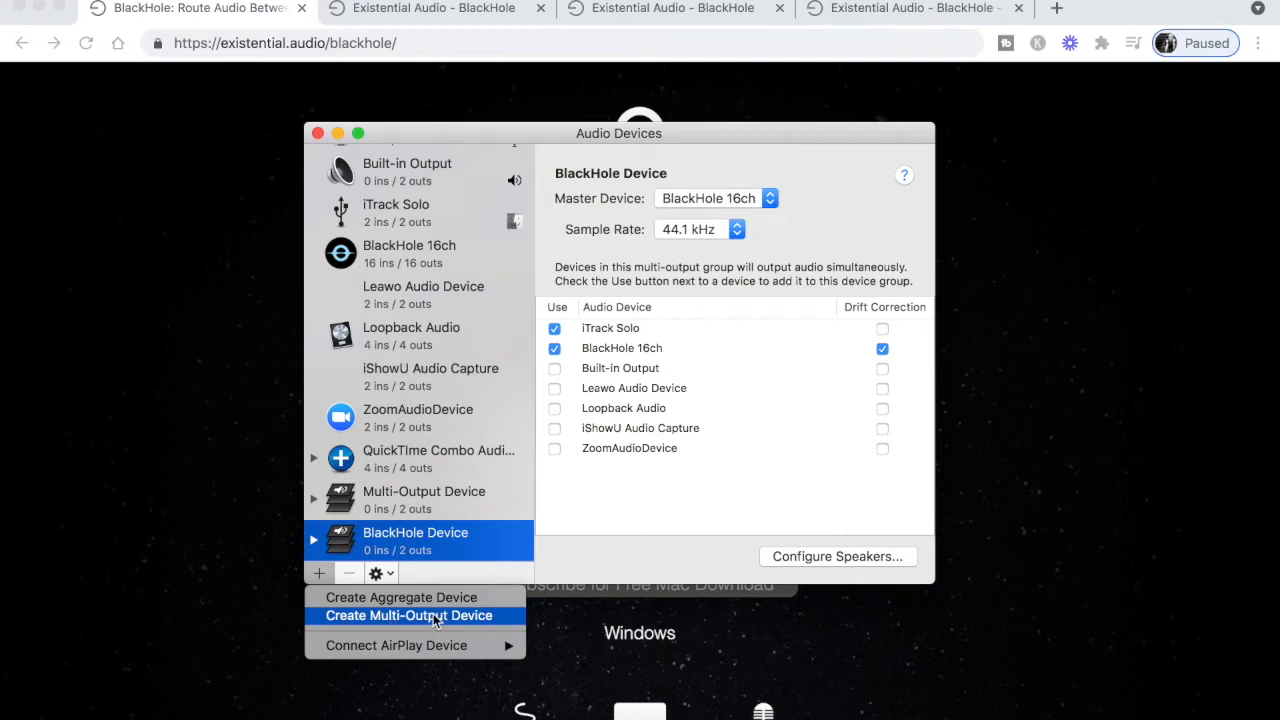
left_click(549, 543)
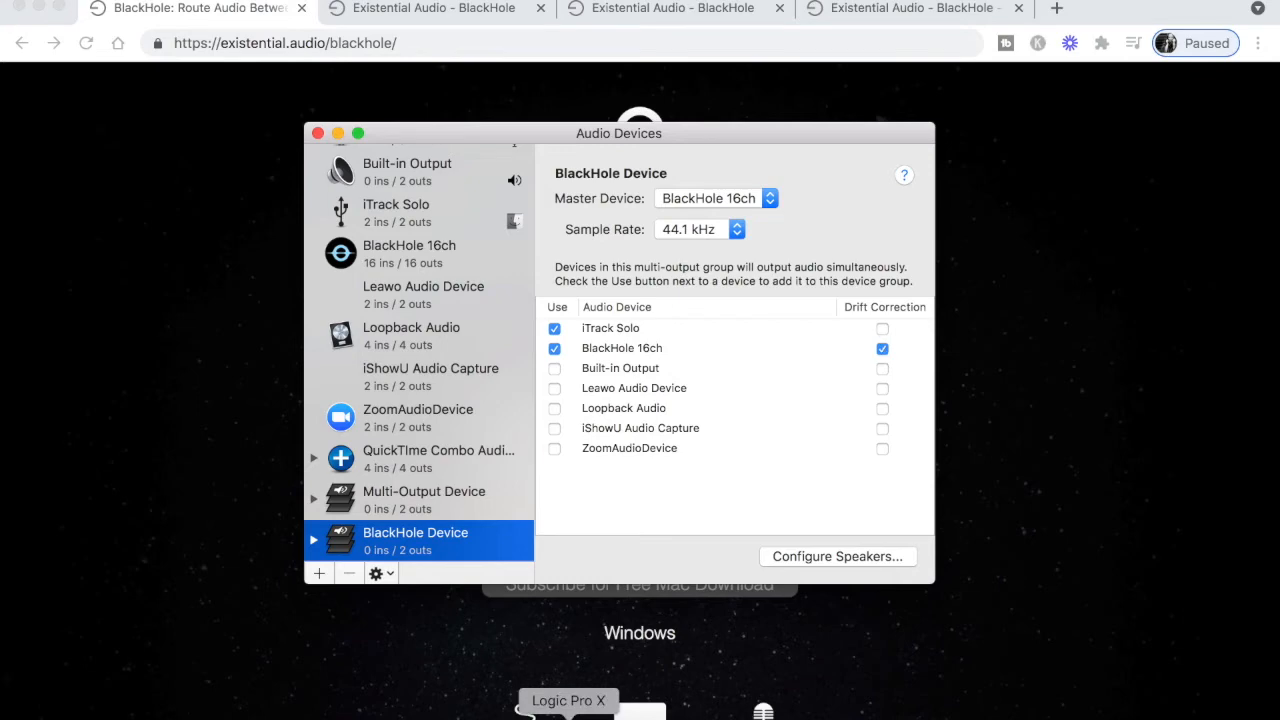
Switch to Logic Pro X and review the output and input devices in its audio preferences
left_click(568, 712)
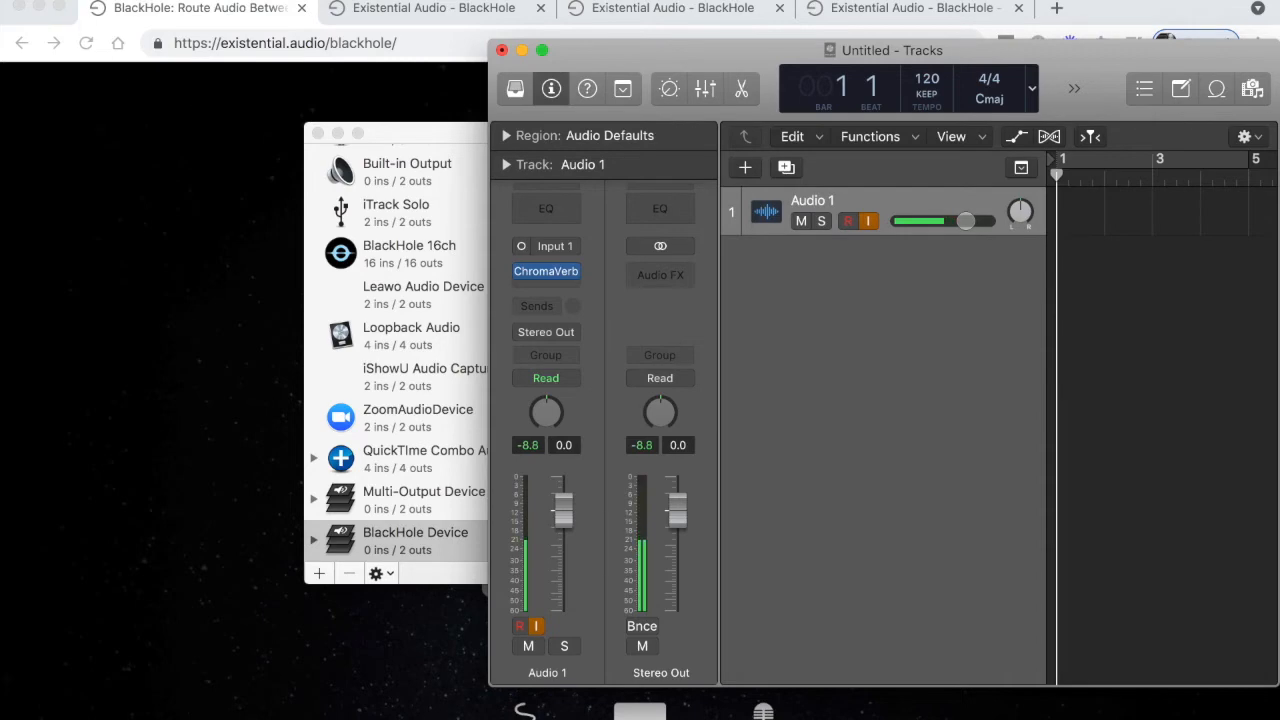
left_click(84, 1)
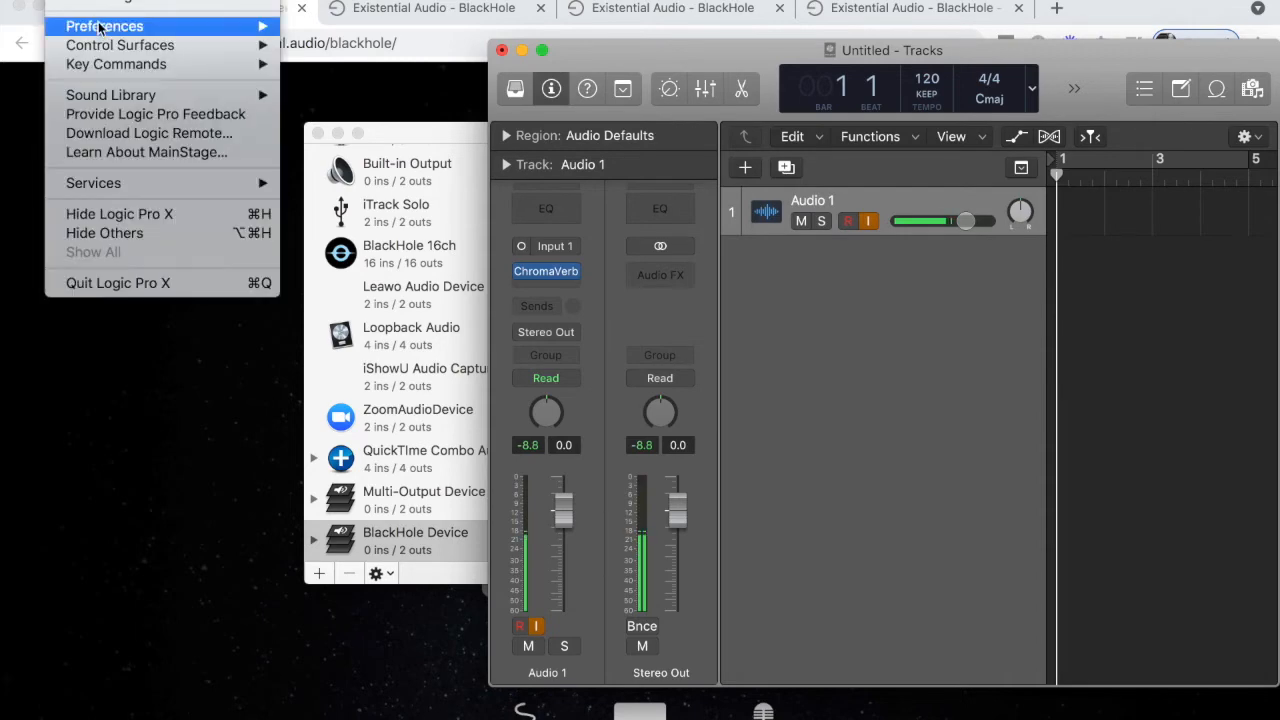
mouse_move(105, 30)
left_click(318, 45)
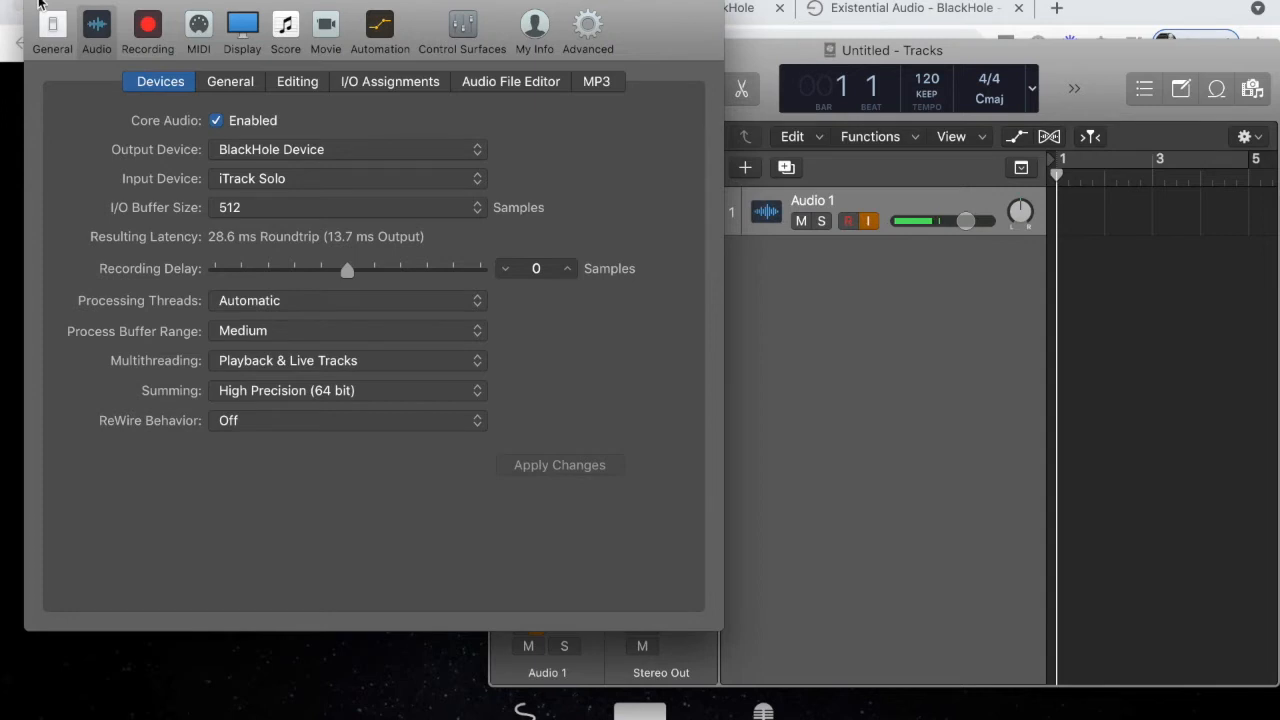
left_click(38, 5)
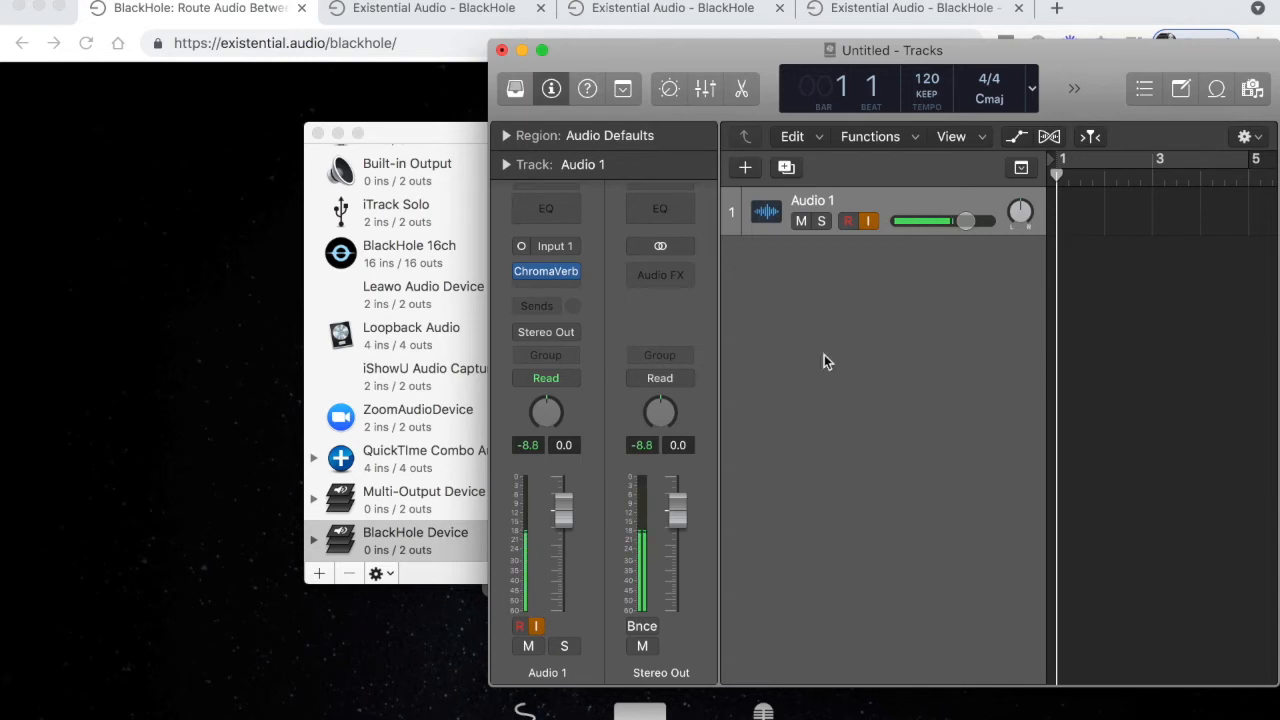
Switch to OBS and review the global audio devices in its audio settings, including Mic/Auxiliary Audio
mouse_move(551, 271)
right_click(604, 712)
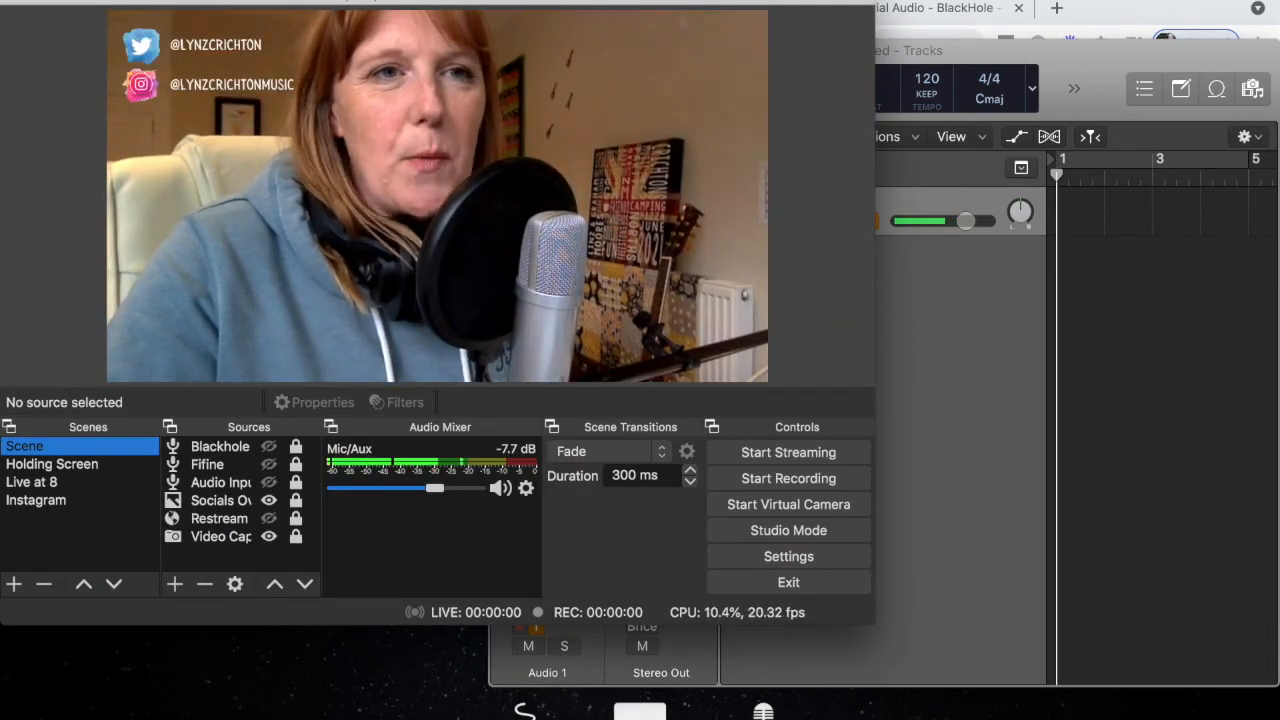
left_click(66, 0)
left_click(90, 36)
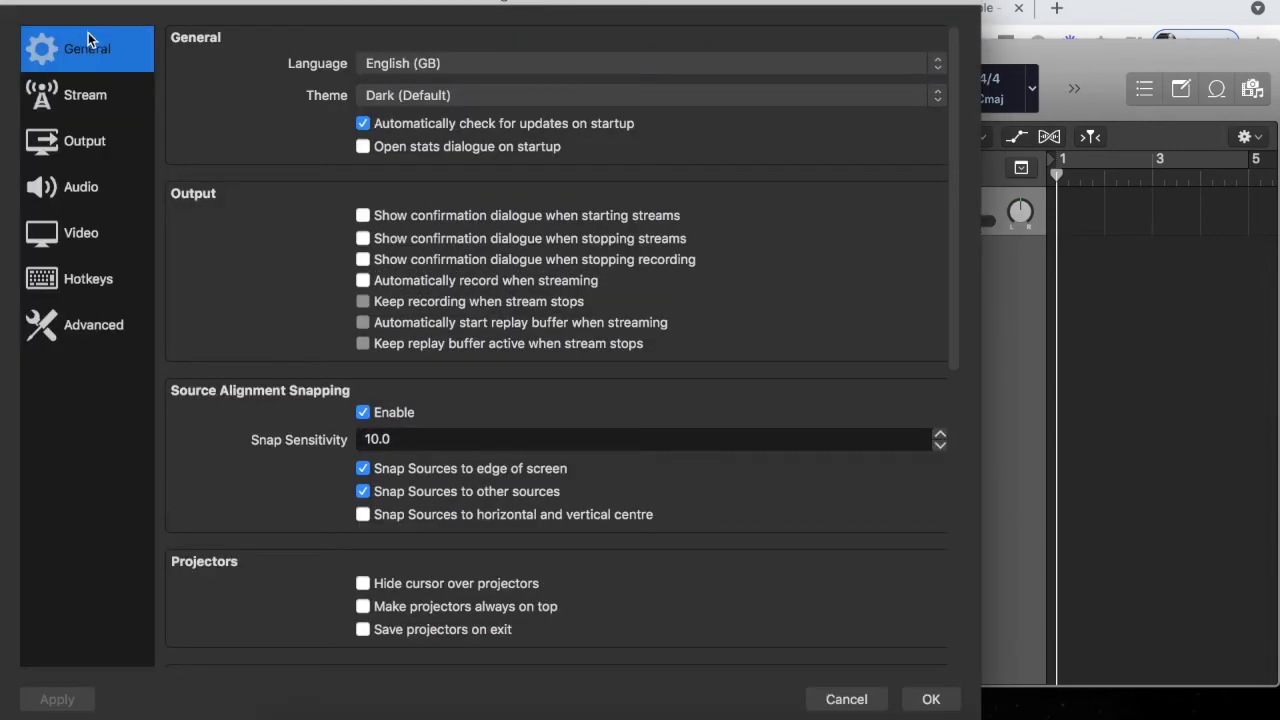
left_click(82, 188)
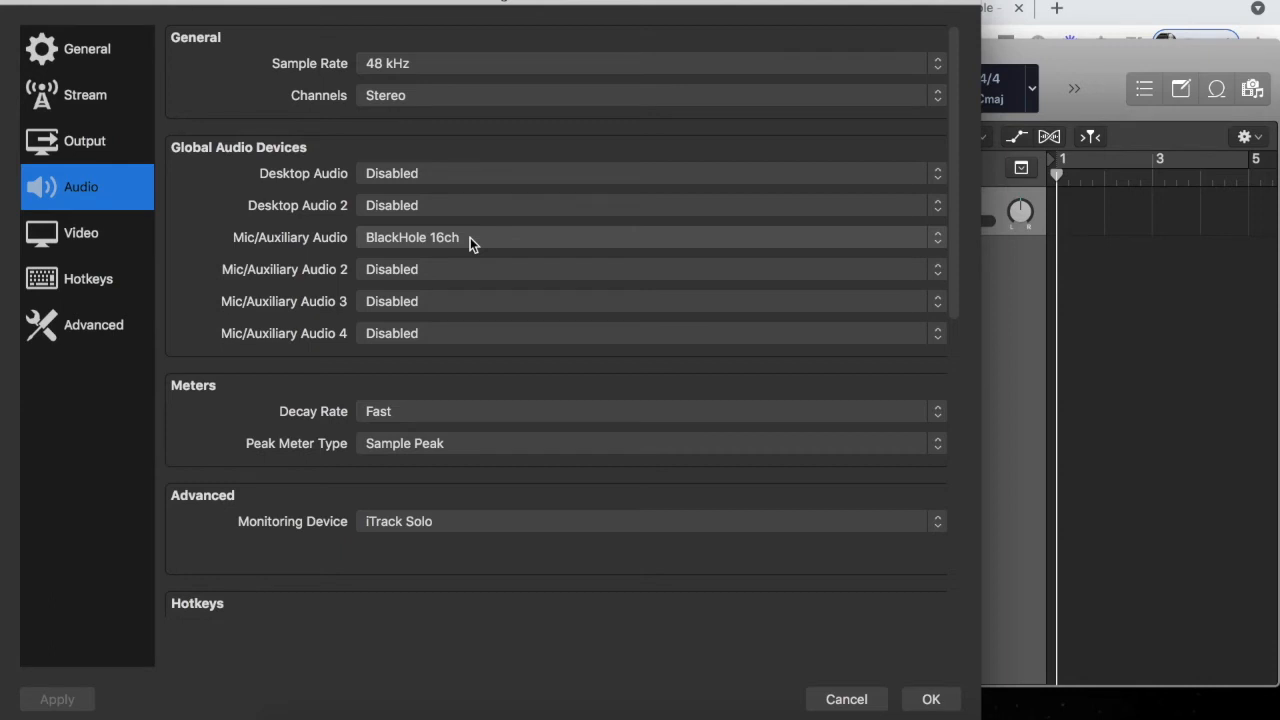
left_click(929, 699)
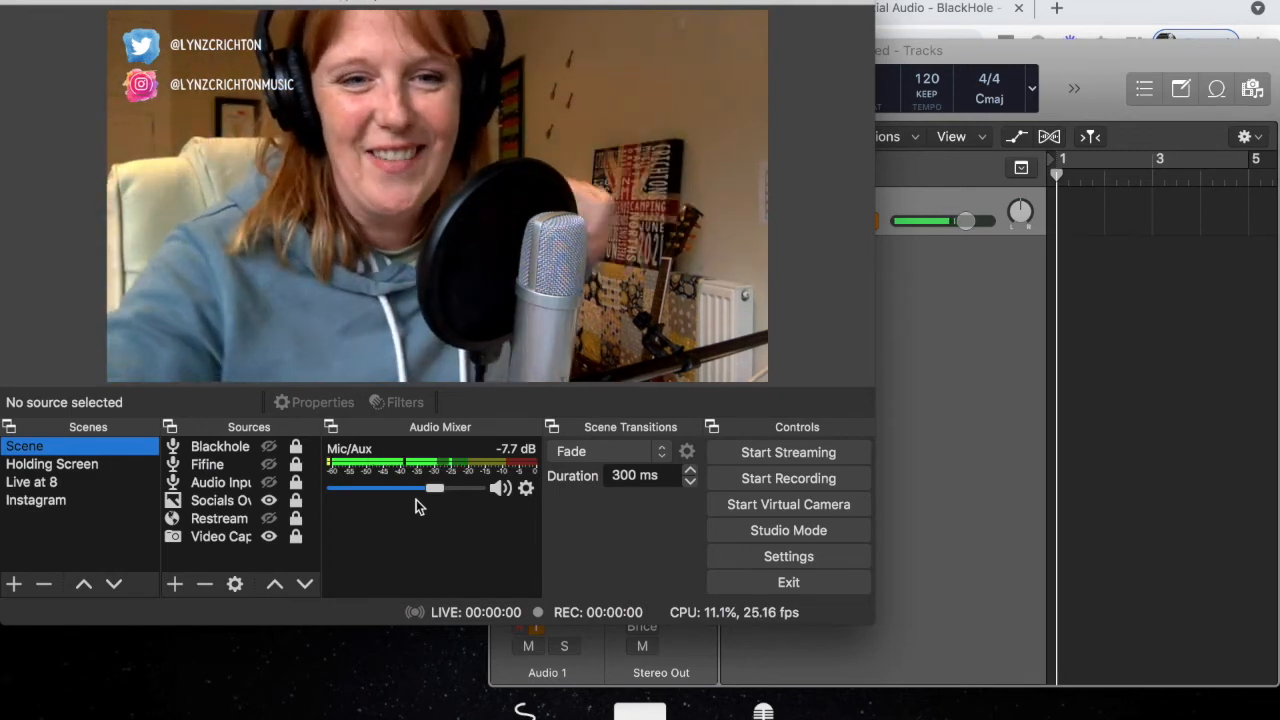
Start recording the current scene in OBS
left_click(773, 482)
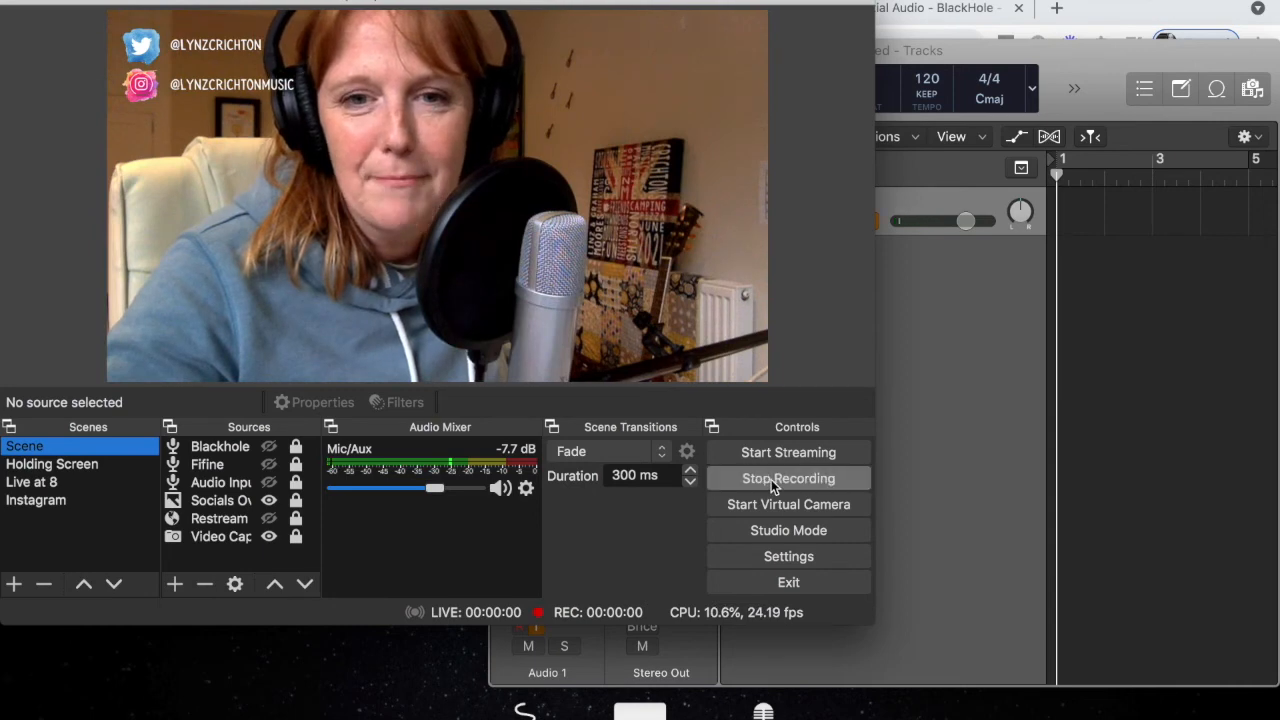